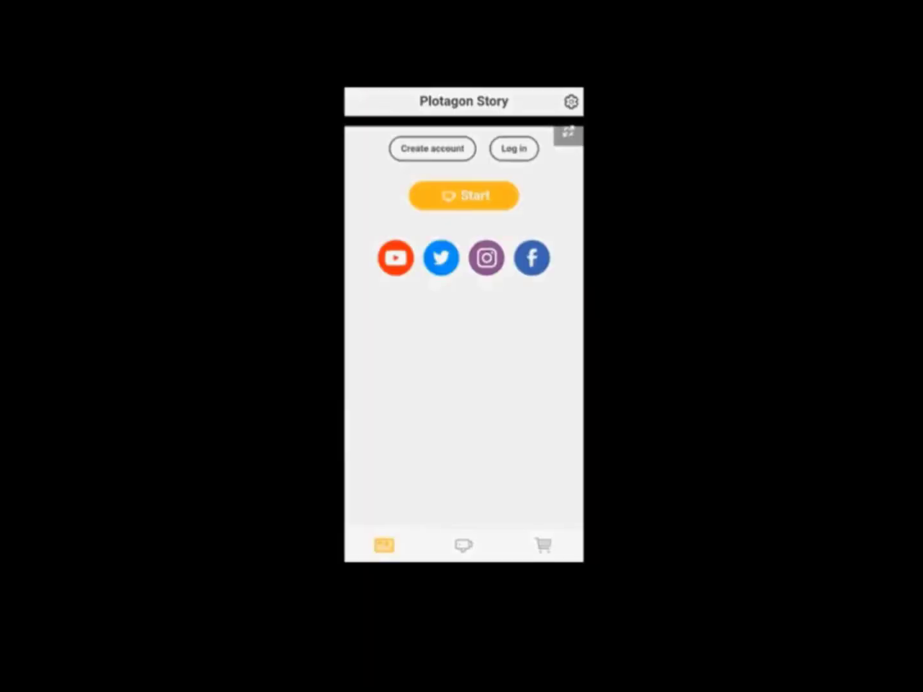
- Create a new plot and add a Cafe scene to it
{"action": "left_click", "coordinate": [463, 545]}
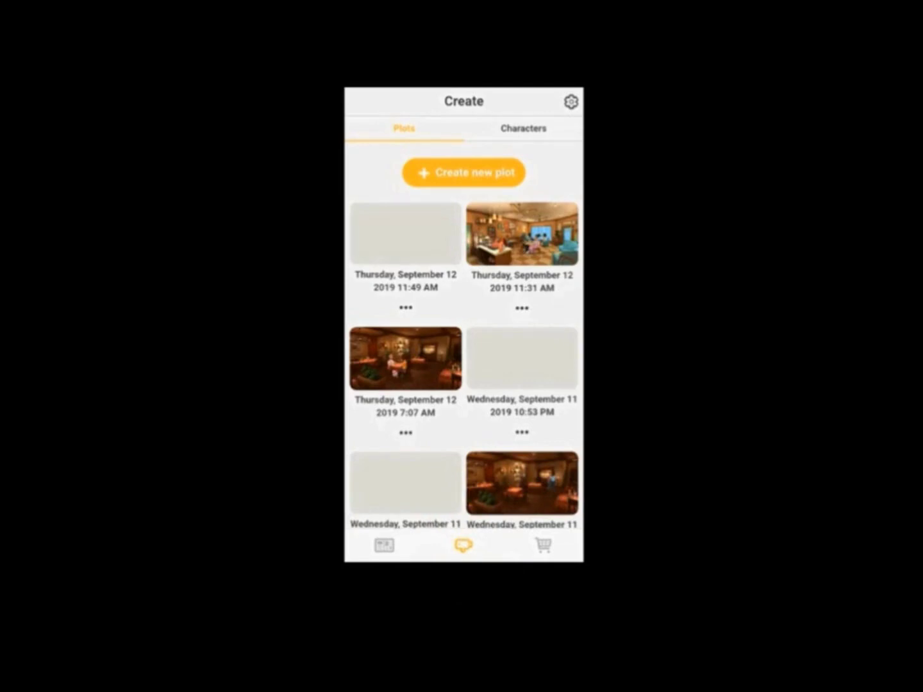
{"action": "left_click", "coordinate": [462, 325]}
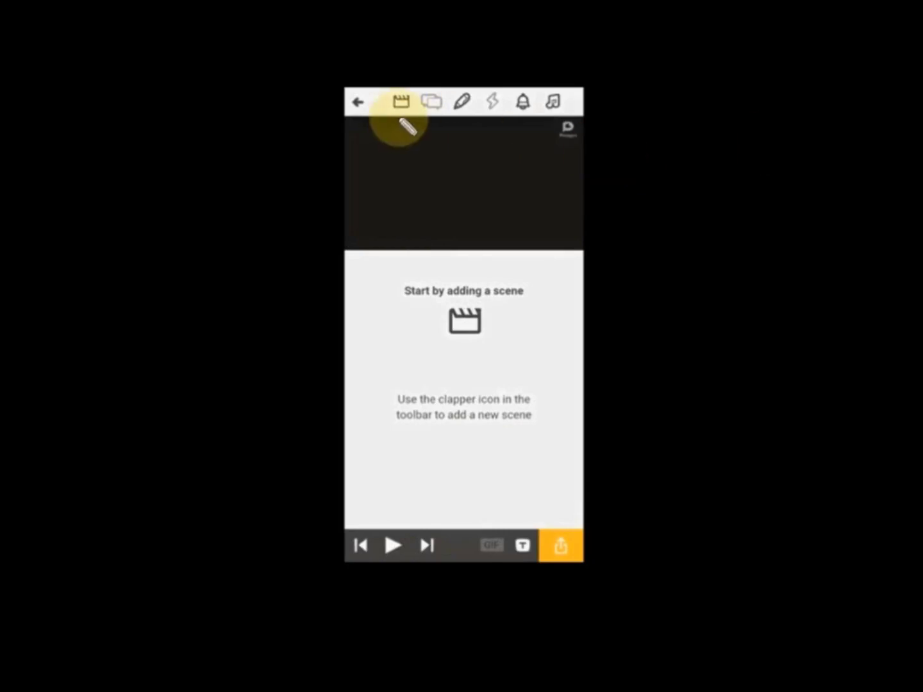
{"action": "mouse_move", "coordinate": [396, 110]}
{"action": "left_mouse_down"}
{"action": "mouse_move", "coordinate": [419, 89]}
{"action": "mouse_move", "coordinate": [413, 97]}
{"action": "left_mouse_up"}
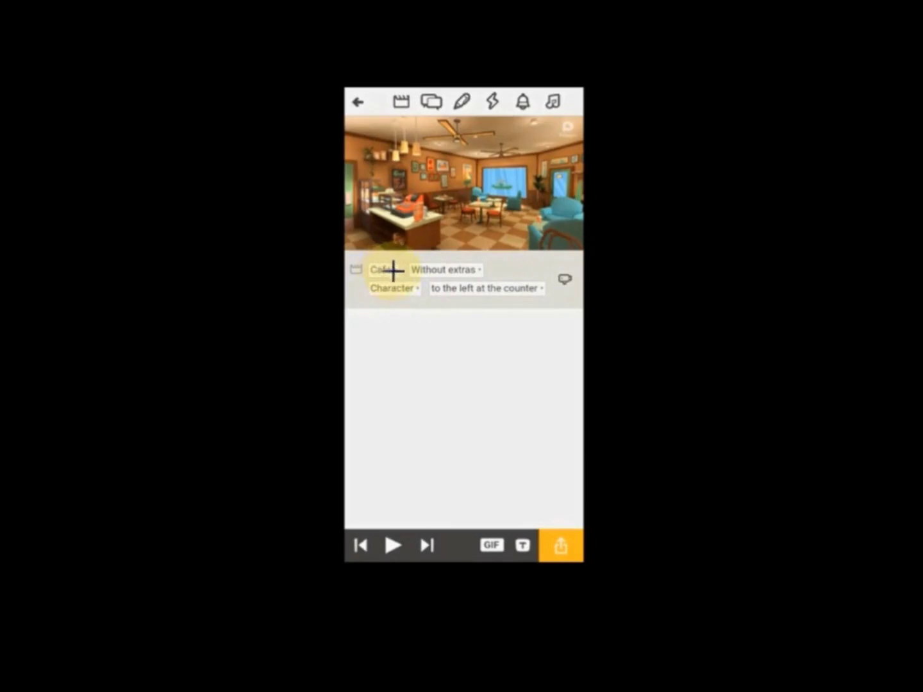
- Set the Cafe scene to With extras and make the extras Attentive
{"action": "left_click", "coordinate": [440, 290]}
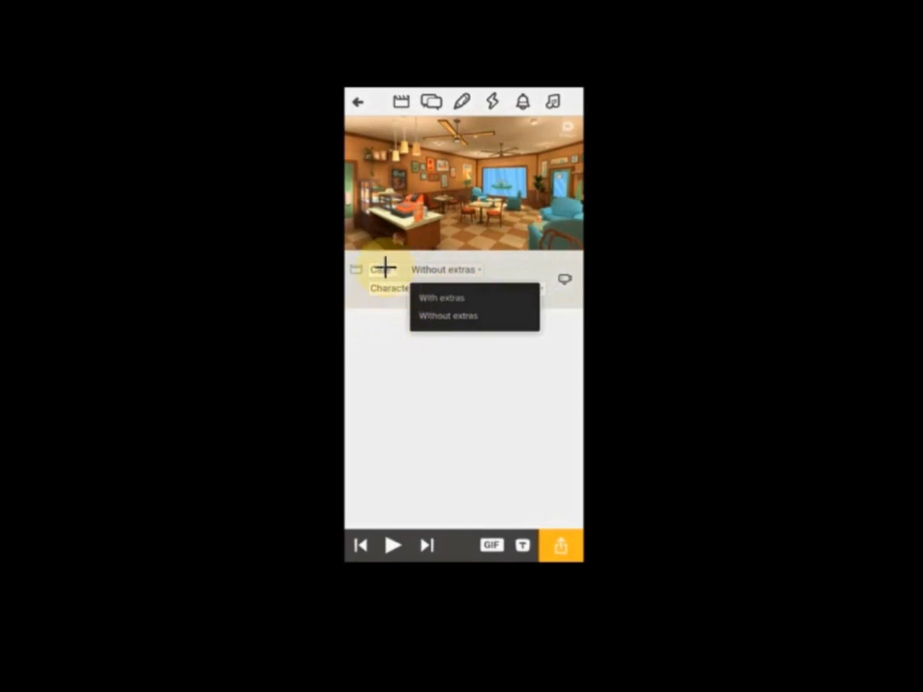
{"action": "left_click", "coordinate": [442, 270]}
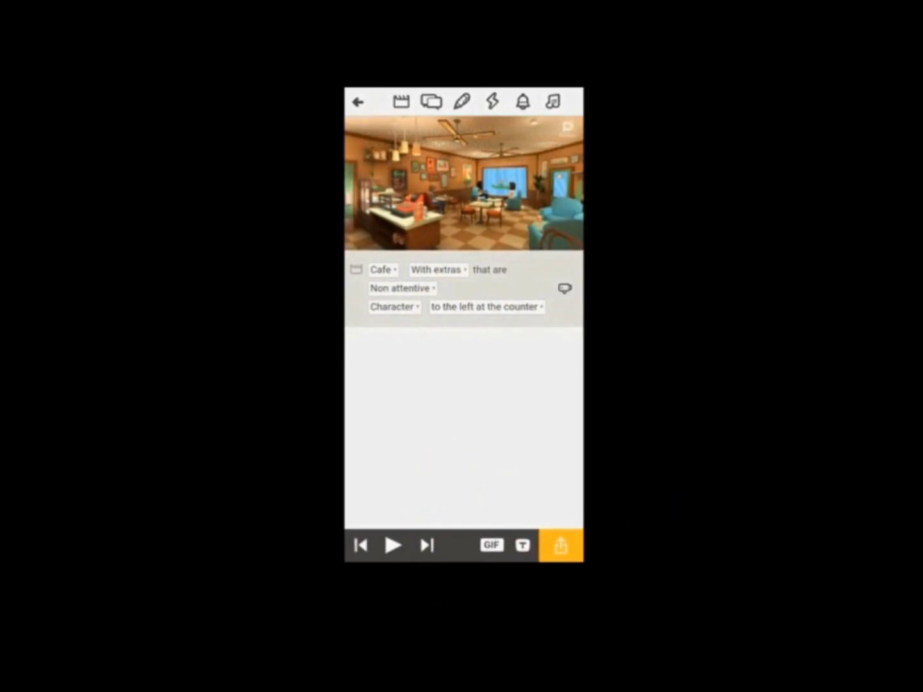
{"action": "left_click", "coordinate": [401, 289]}
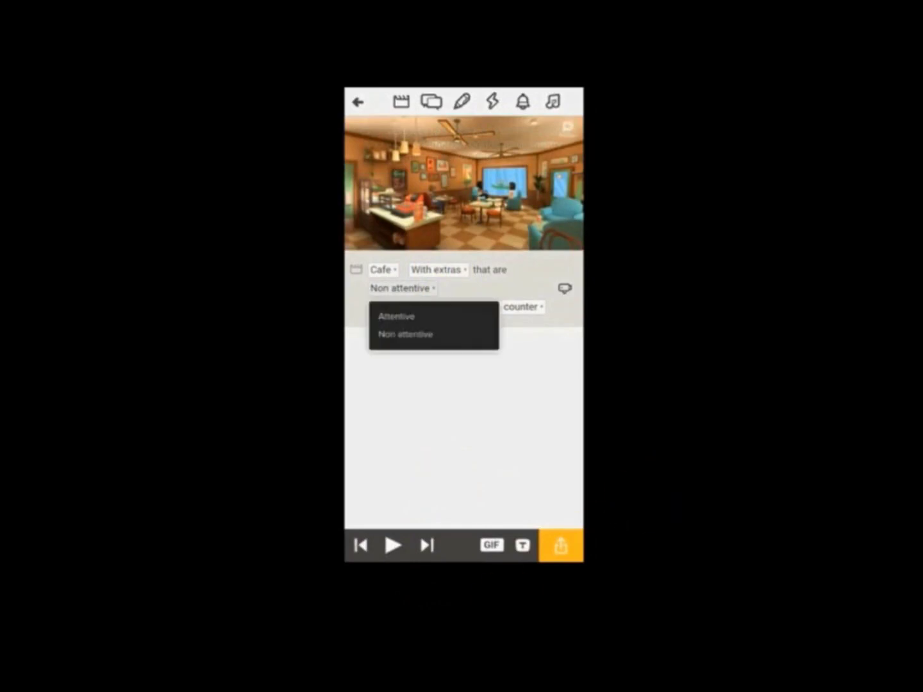
{"action": "left_click", "coordinate": [396, 316]}
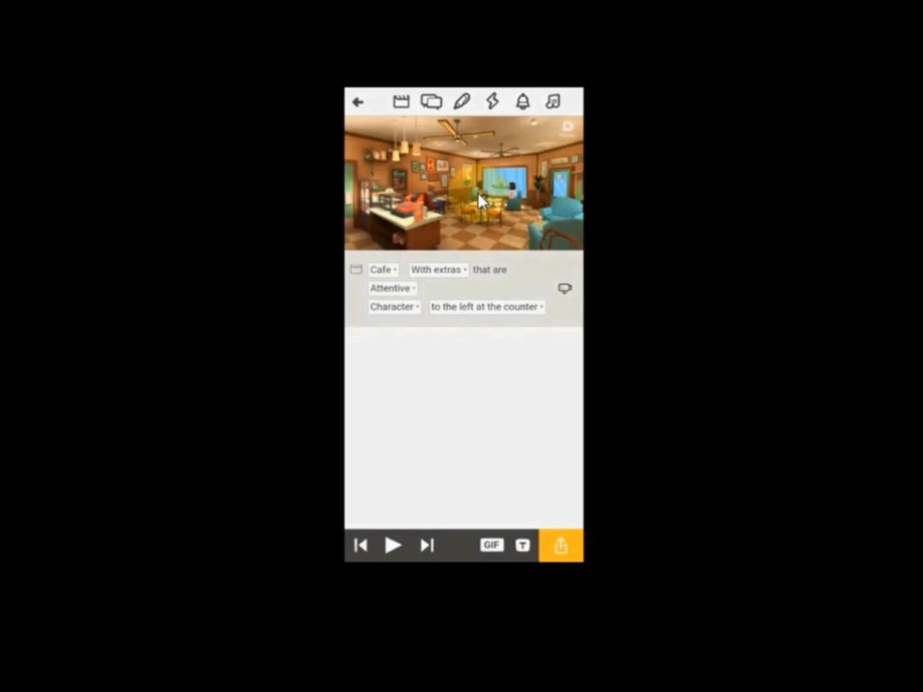
{"action": "left_click", "coordinate": [464, 270]}
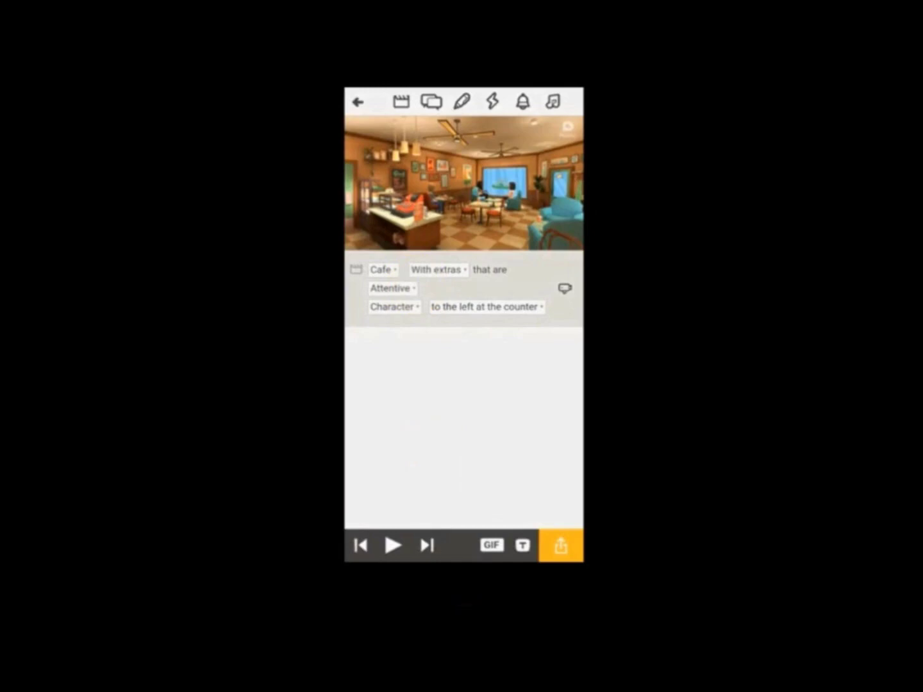
- Add Chan as the scene's first character and Arthur as its second character
{"action": "left_click", "coordinate": [393, 307]}
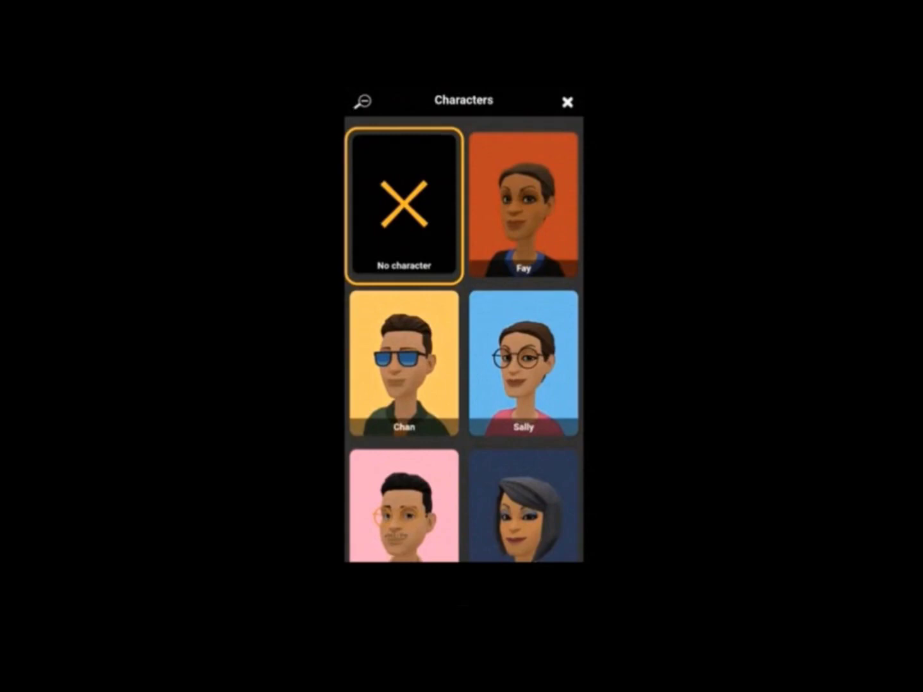
{"action": "left_click", "coordinate": [433, 434]}
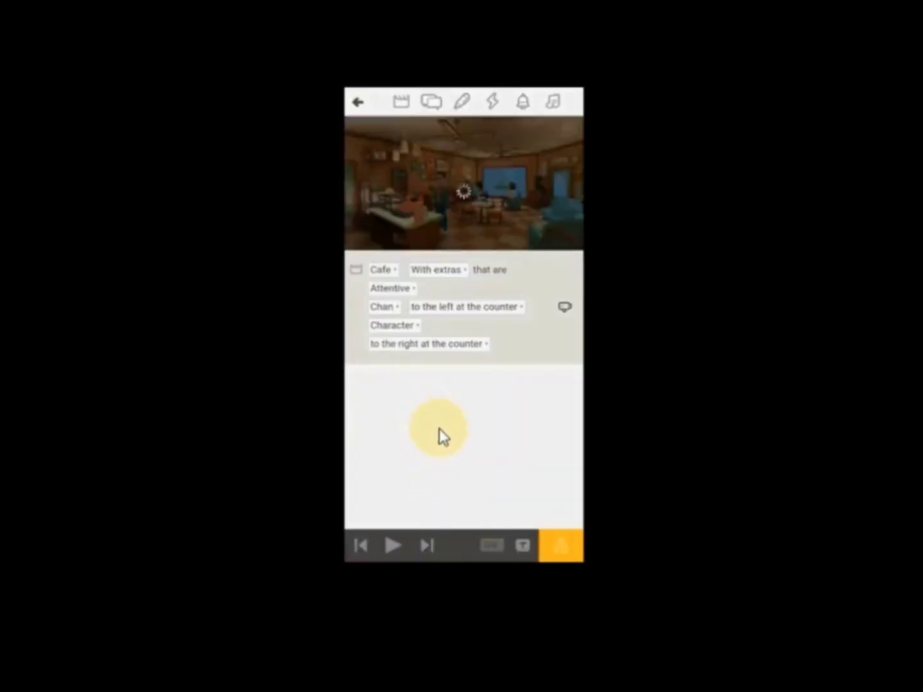
{"action": "left_click", "coordinate": [391, 326]}
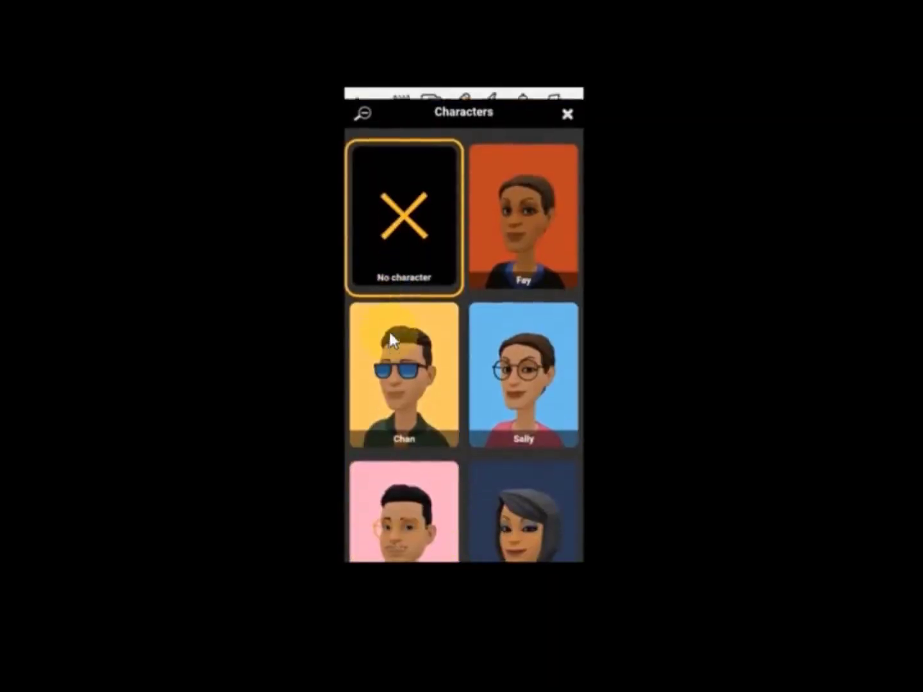
{"action": "scroll", "coordinate": [435, 302], "scroll_direction": "down", "scroll_amount": 5}
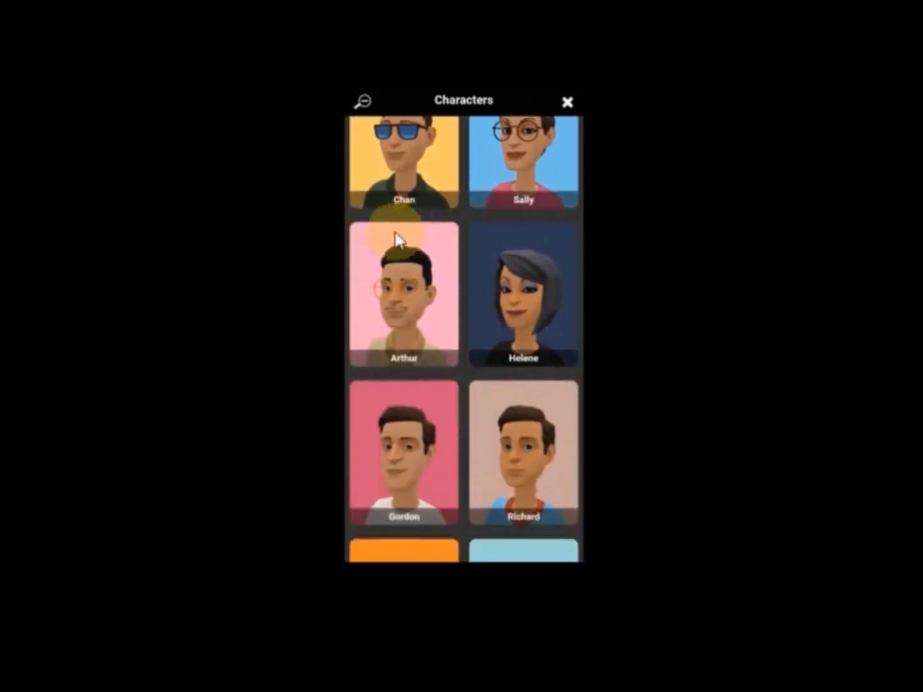
{"action": "scroll", "coordinate": [426, 208], "scroll_direction": "down", "scroll_amount": 3}
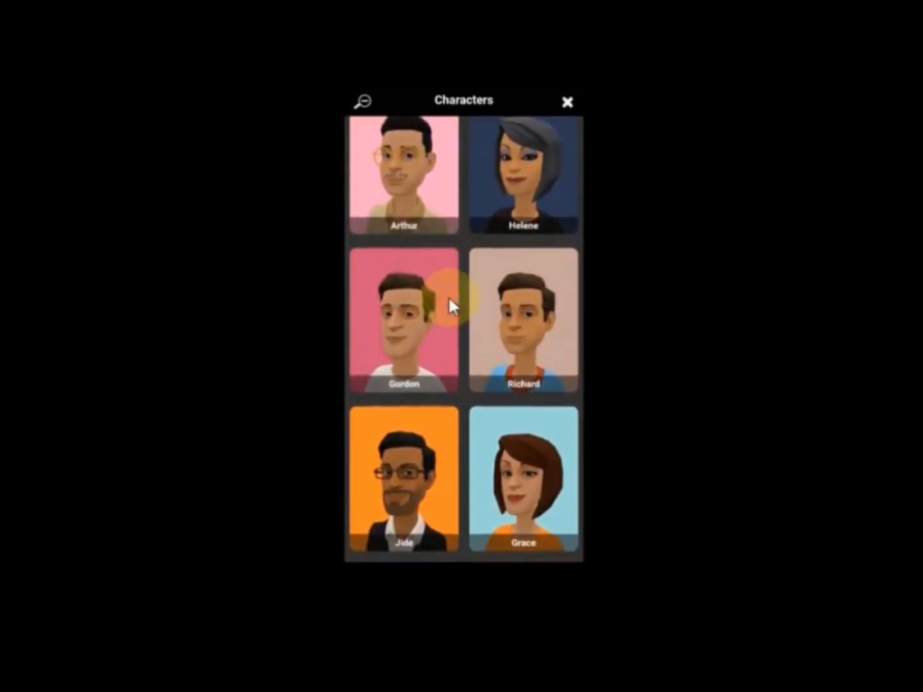
{"action": "scroll", "coordinate": [453, 346], "scroll_direction": "up", "scroll_amount": 3}
{"action": "left_click", "coordinate": [457, 391]}
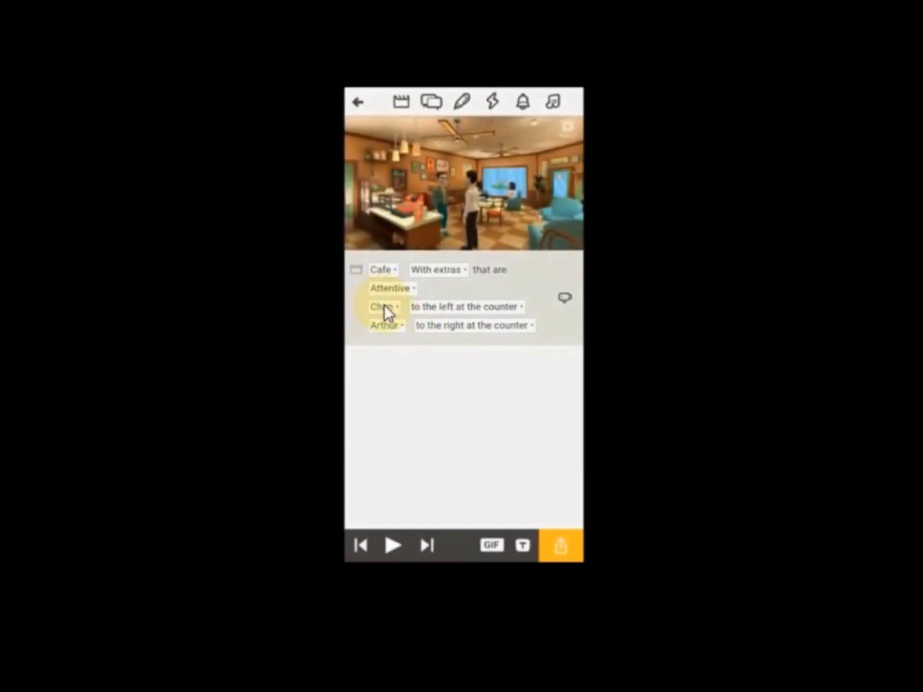
- Place Chan at the cash register and Arthur at the door
{"action": "left_click", "coordinate": [391, 325]}
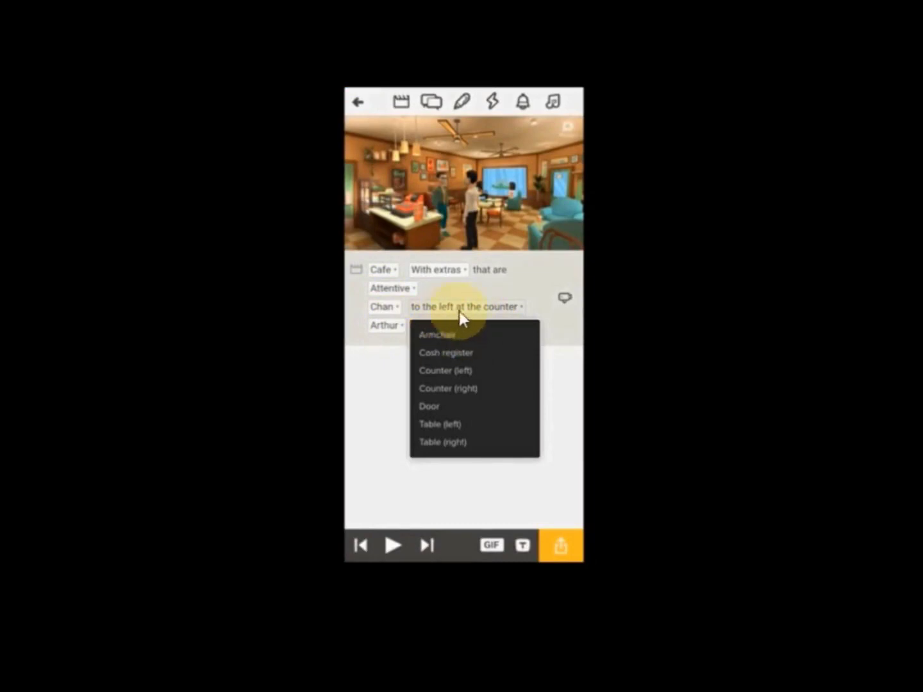
{"action": "left_click", "coordinate": [446, 353]}
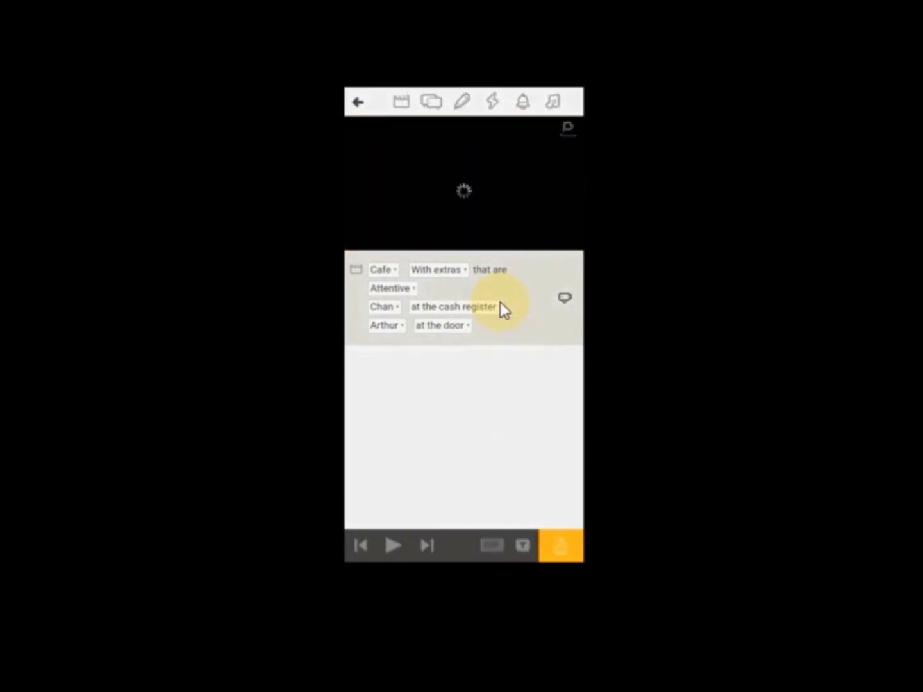
{"action": "left_click", "coordinate": [455, 327]}
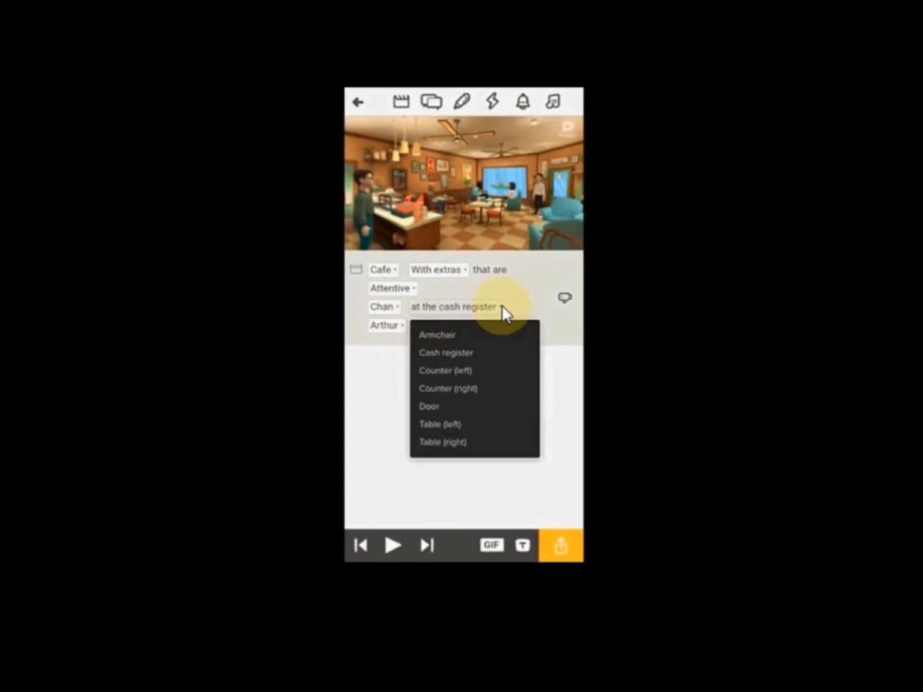
- Seat Chan on the left and Arthur on the right of the table, and add a dialogue line below the scene
{"action": "left_click", "coordinate": [477, 370]}
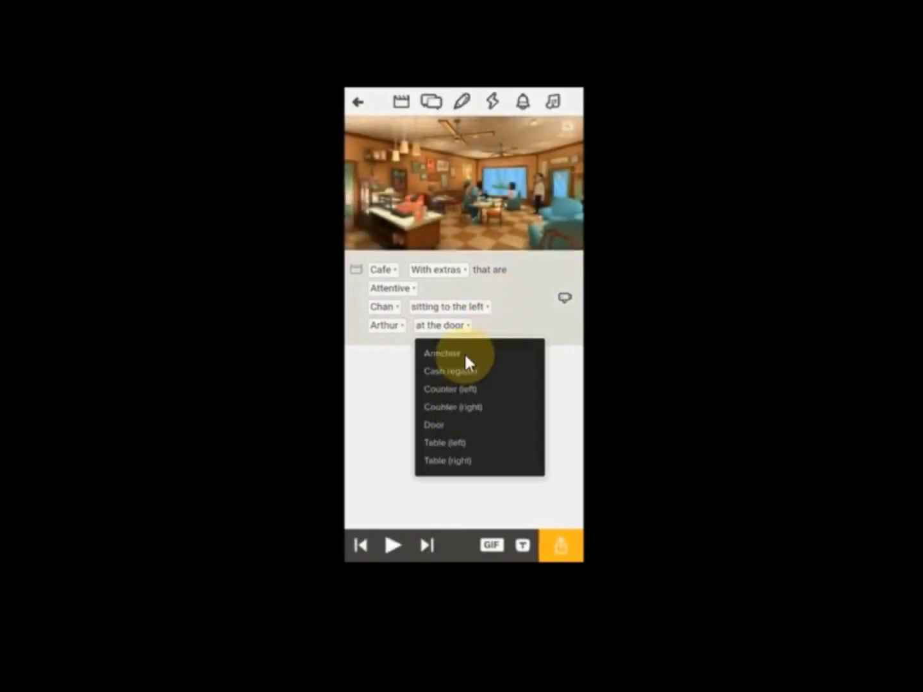
{"action": "left_click", "coordinate": [460, 371]}
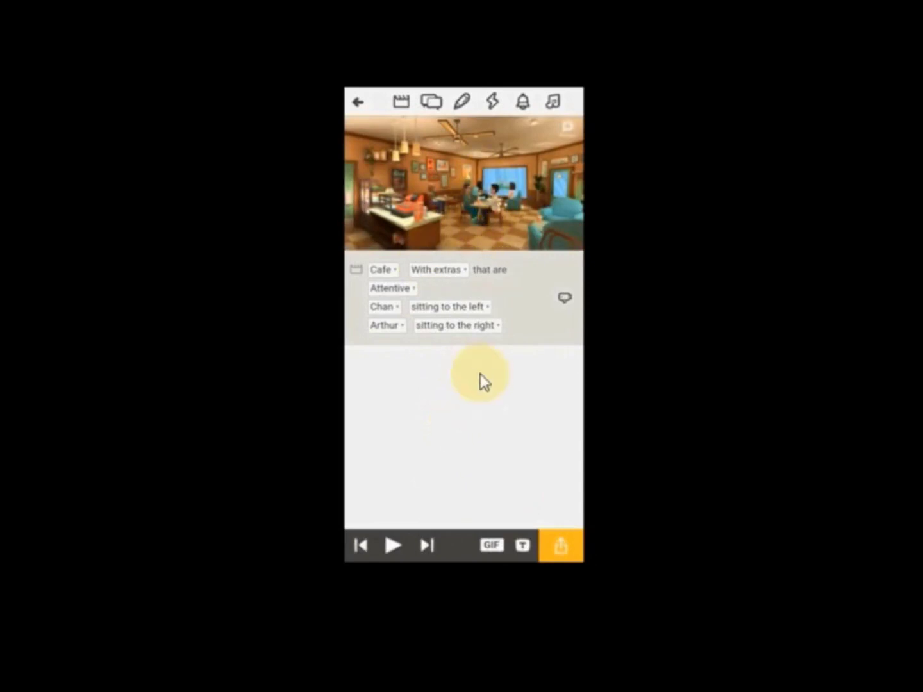
{"action": "left_click", "coordinate": [468, 325]}
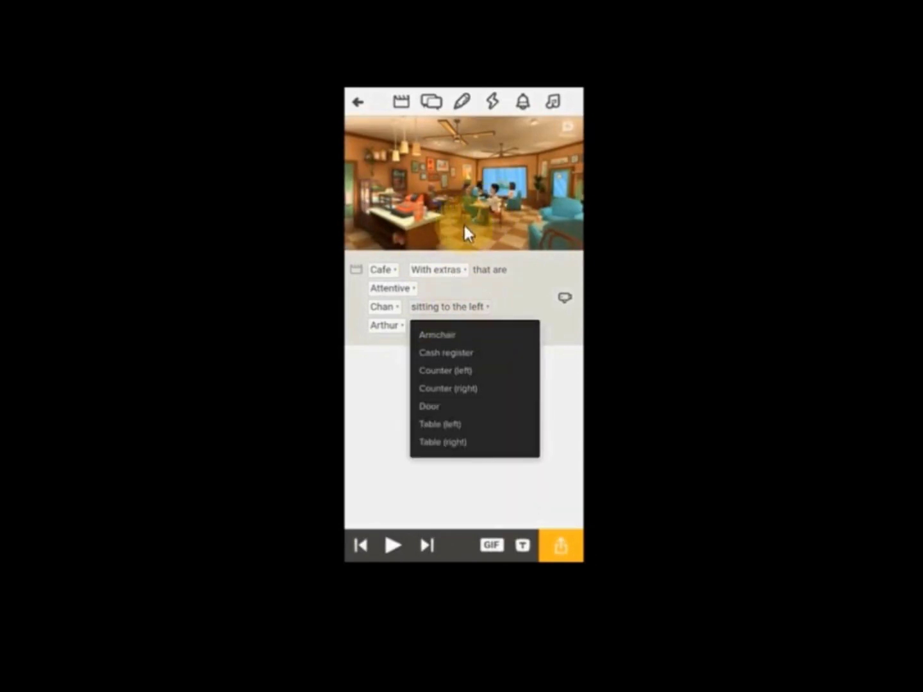
{"action": "left_click", "coordinate": [477, 199]}
{"action": "left_click", "coordinate": [414, 506]}
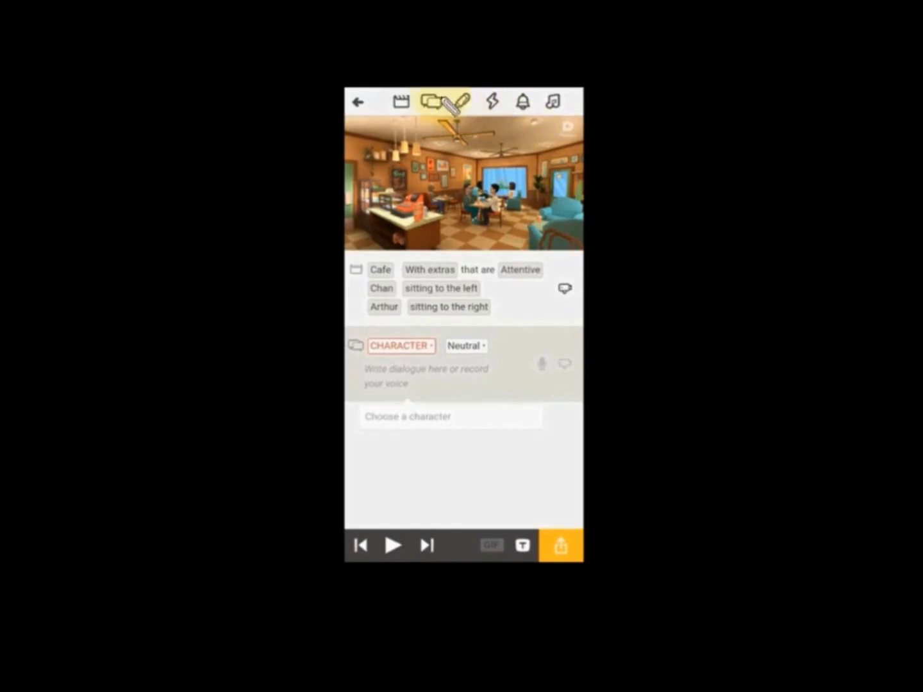
{"action": "left_click_drag", "start_coordinate": [448, 110], "coordinate": [654, 163]}
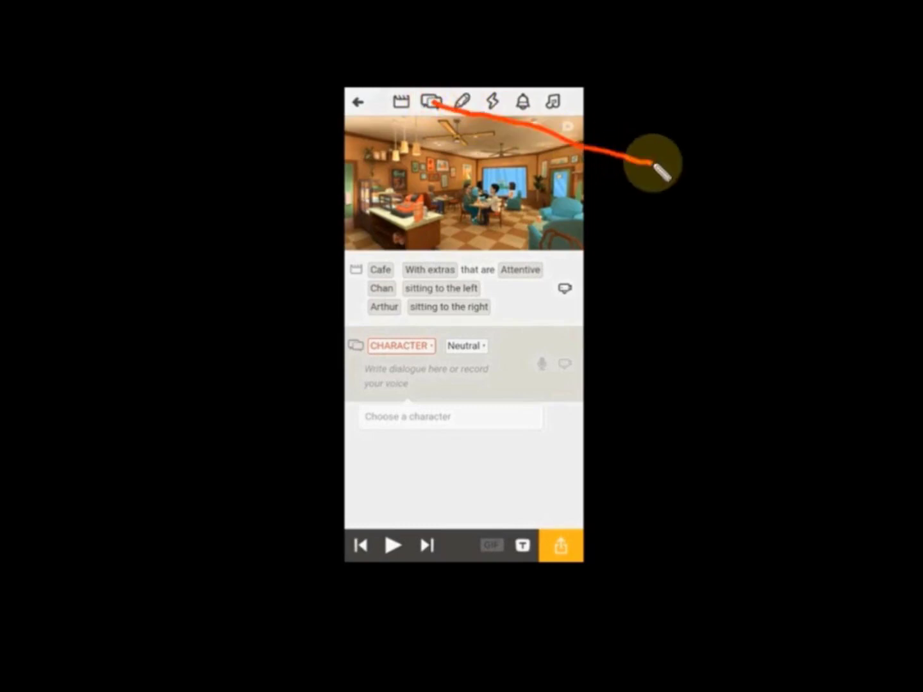
{"action": "left_click_drag", "start_coordinate": [438, 95], "coordinate": [439, 112]}
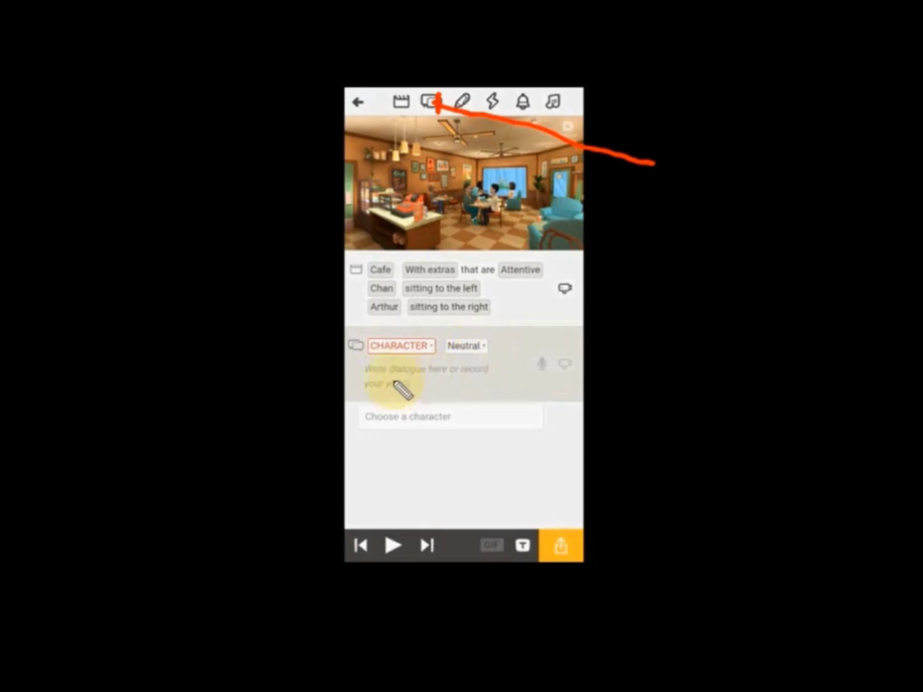
{"action": "mouse_move", "coordinate": [378, 370]}
{"action": "left_mouse_down"}
{"action": "mouse_move", "coordinate": [485, 389]}
{"action": "mouse_move", "coordinate": [482, 370]}
{"action": "left_mouse_up"}
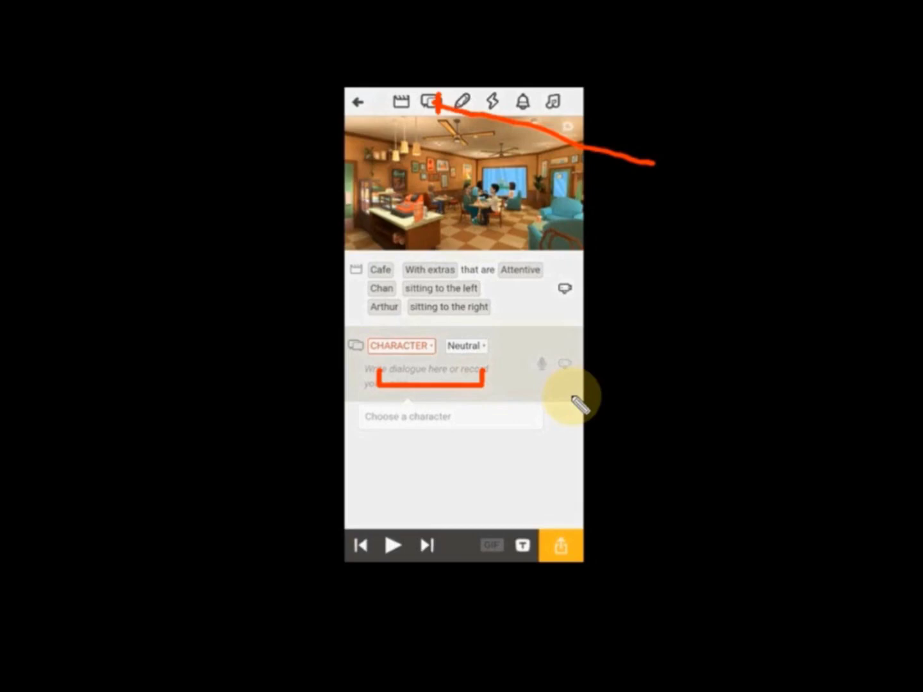
{"action": "left_click_drag", "start_coordinate": [553, 376], "coordinate": [544, 384]}
{"action": "key", "text": "ctrl+z"}
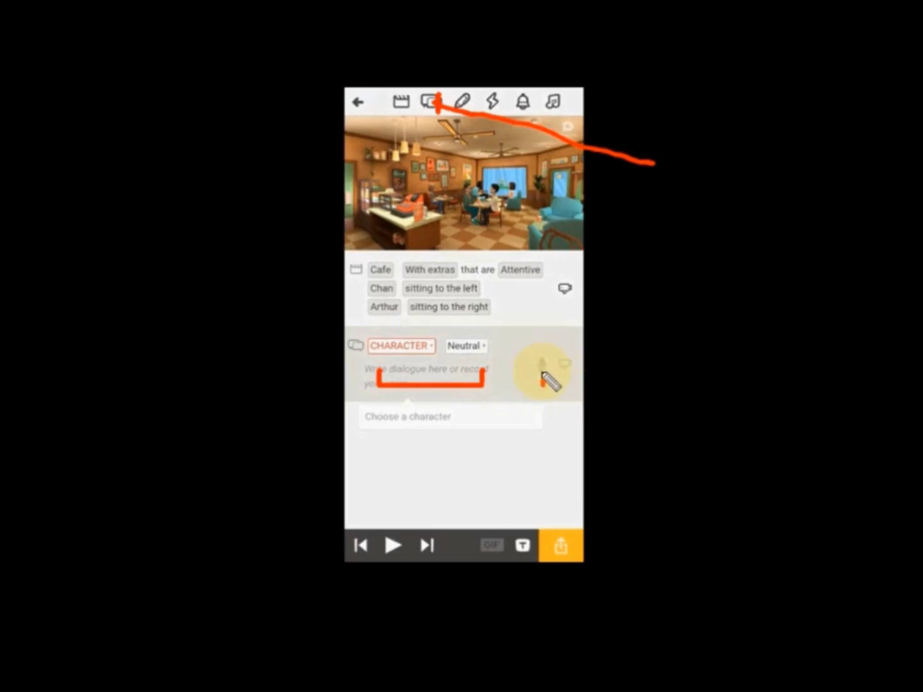
{"action": "left_click_drag", "start_coordinate": [541, 374], "coordinate": [542, 371]}
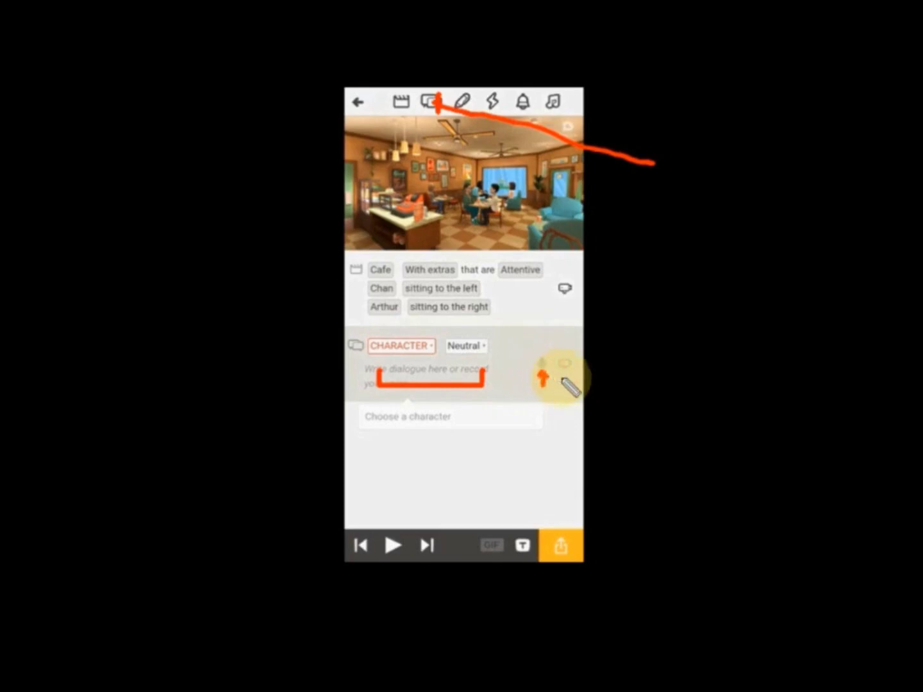
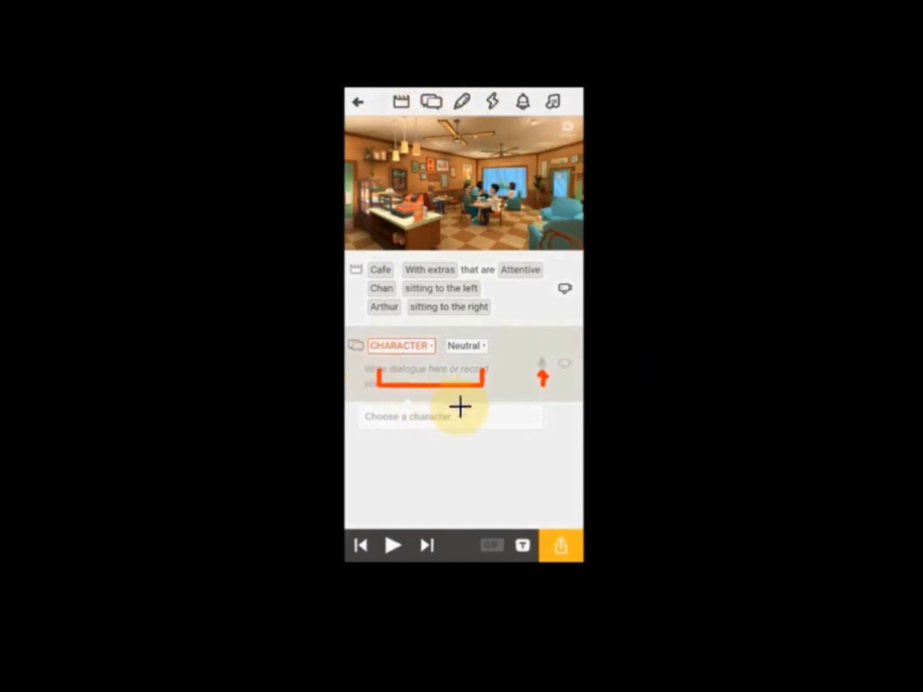
- Assign Arthur as the speaker of the new dialogue line
{"action": "left_click", "coordinate": [359, 355]}
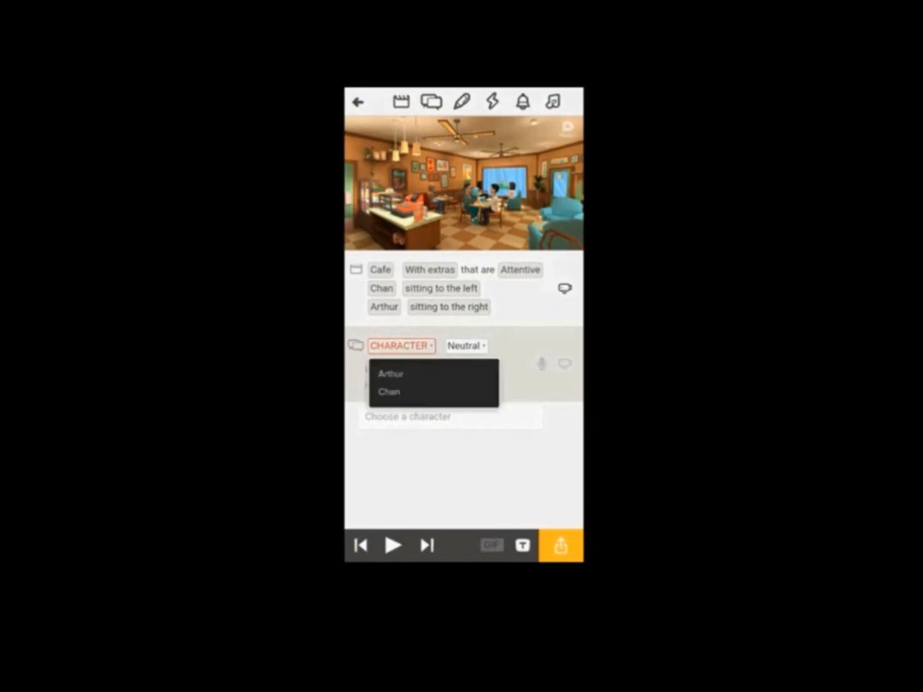
{"action": "left_click", "coordinate": [390, 374]}
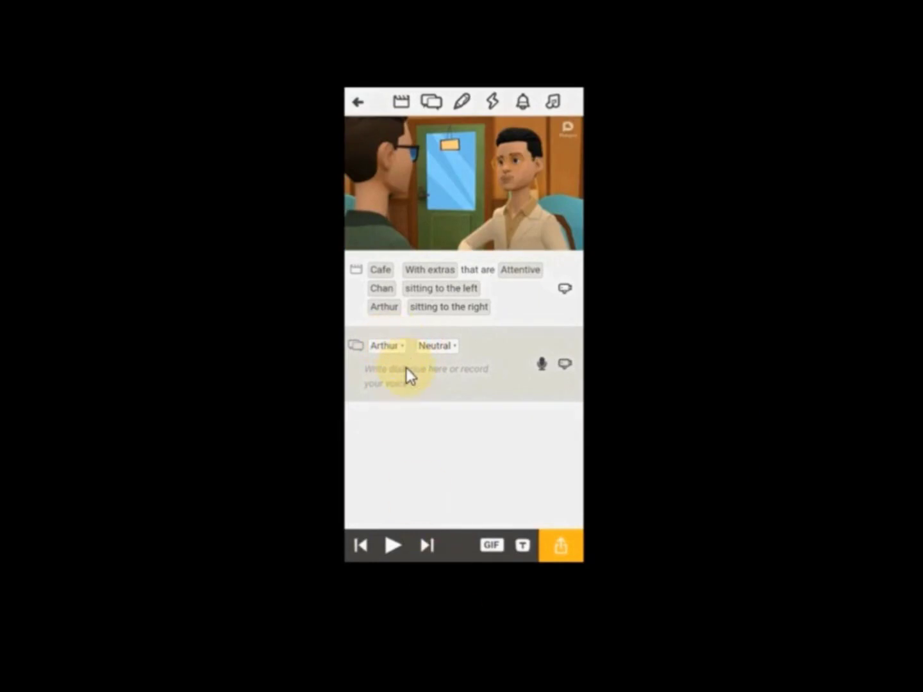
- Set the expression of Arthur's dialogue line to Waving
{"action": "left_click", "coordinate": [435, 345]}
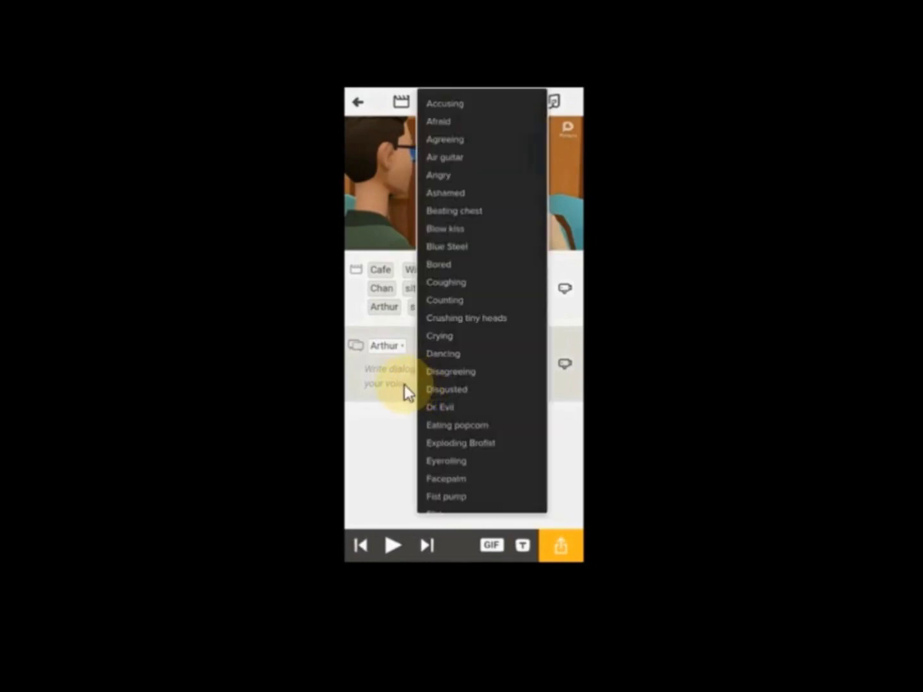
{"action": "key", "text": "e"}
{"action": "scroll", "coordinate": [480, 193], "scroll_direction": "down", "scroll_amount": 10}
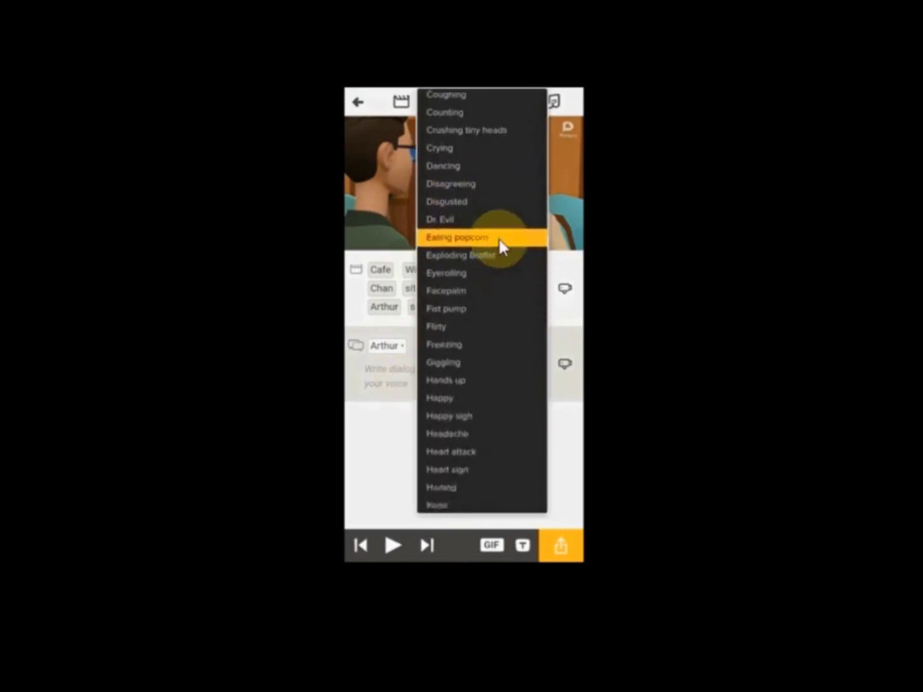
{"action": "key", "text": "l"}
{"action": "key", "text": "o"}
{"action": "scroll", "coordinate": [475, 224], "scroll_direction": "down", "scroll_amount": 15}
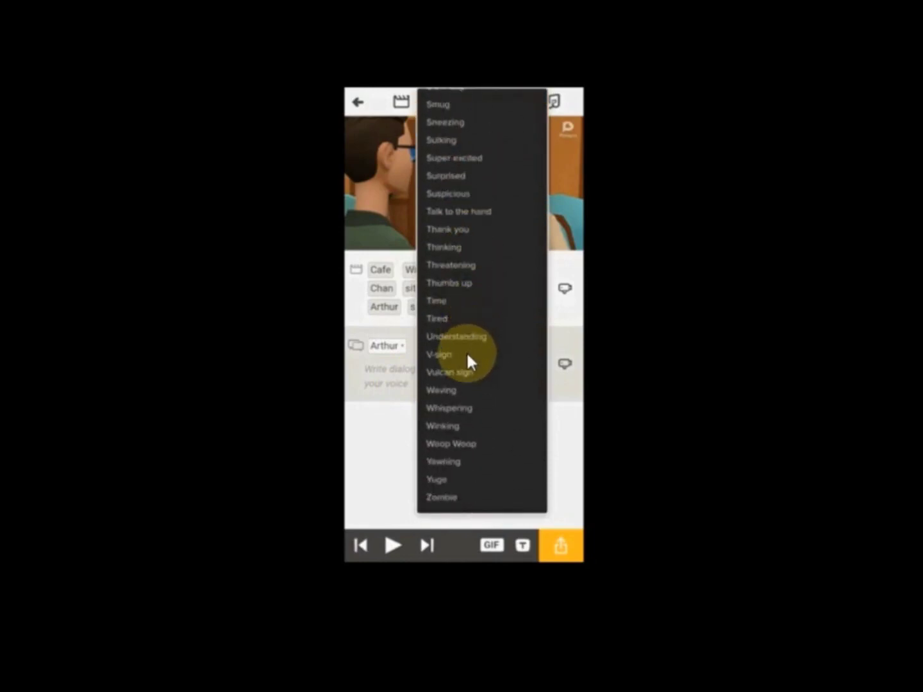
{"action": "scroll", "coordinate": [468, 359], "scroll_direction": "up", "scroll_amount": 8}
{"action": "scroll", "coordinate": [472, 270], "scroll_direction": "up", "scroll_amount": 10}
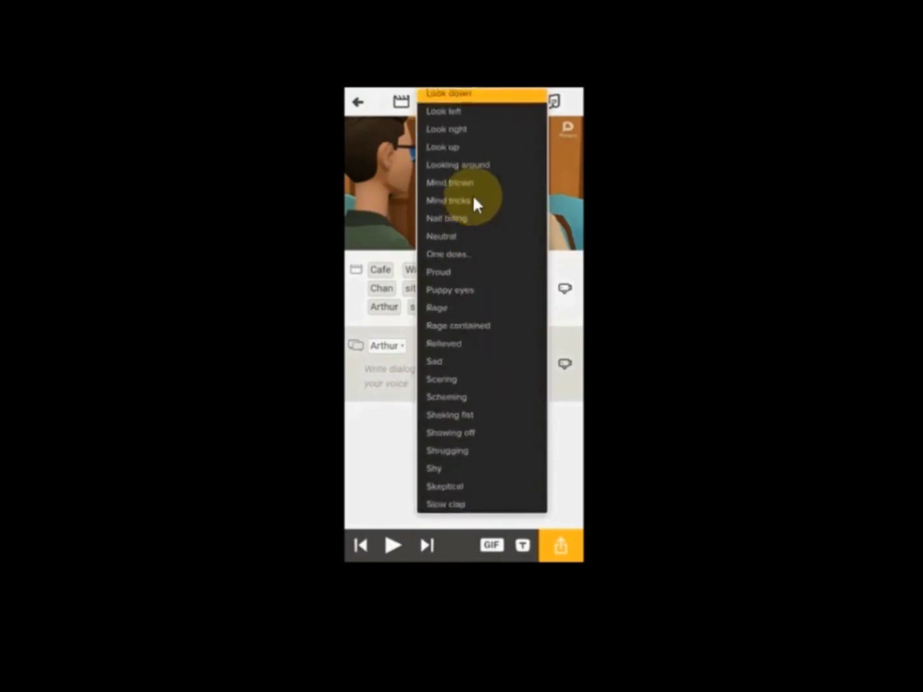
{"action": "scroll", "coordinate": [476, 240], "scroll_direction": "up", "scroll_amount": 3}
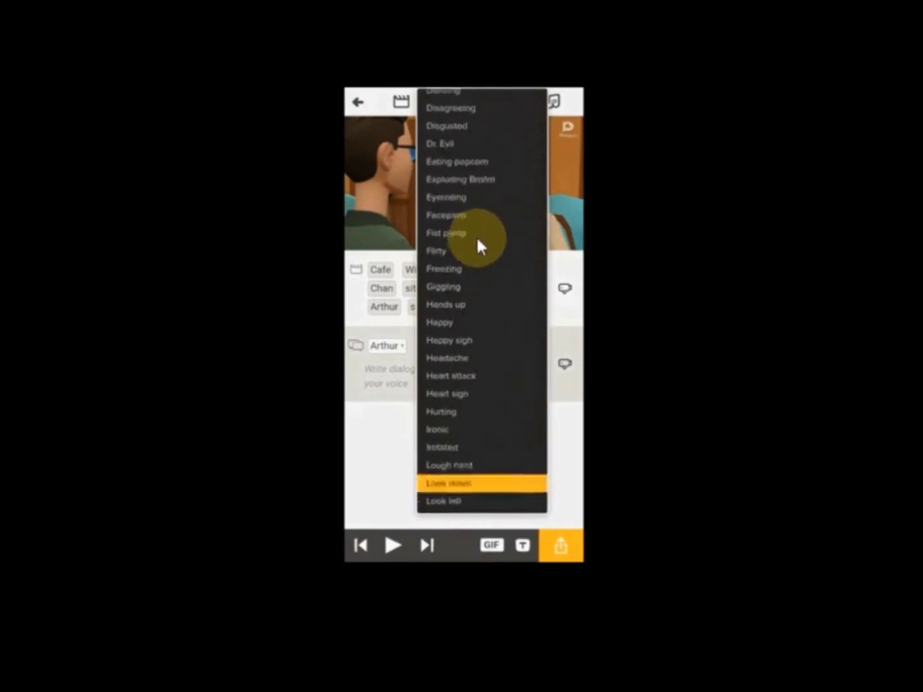
{"action": "scroll", "coordinate": [477, 270], "scroll_direction": "down", "scroll_amount": 10}
{"action": "scroll", "coordinate": [477, 277], "scroll_direction": "down", "scroll_amount": 5}
{"action": "key", "text": "t"}
{"action": "key", "text": "i"}
{"action": "scroll", "coordinate": [476, 278], "scroll_direction": "down", "scroll_amount": 2}
{"action": "key", "text": "w"}
{"action": "key", "text": "Up"}
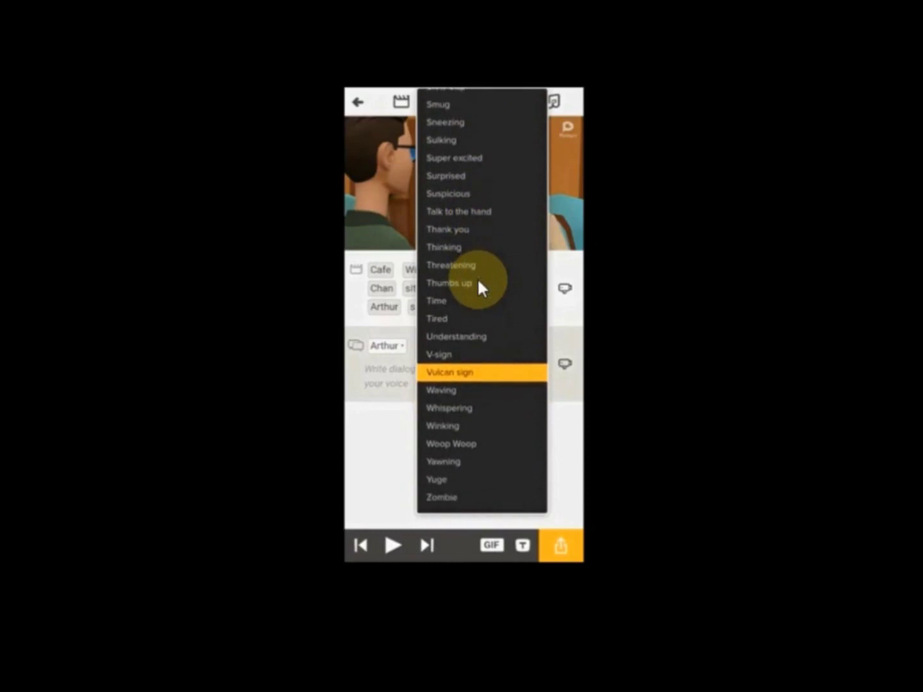
{"action": "key", "text": "Down"}
{"action": "key", "text": "Return"}
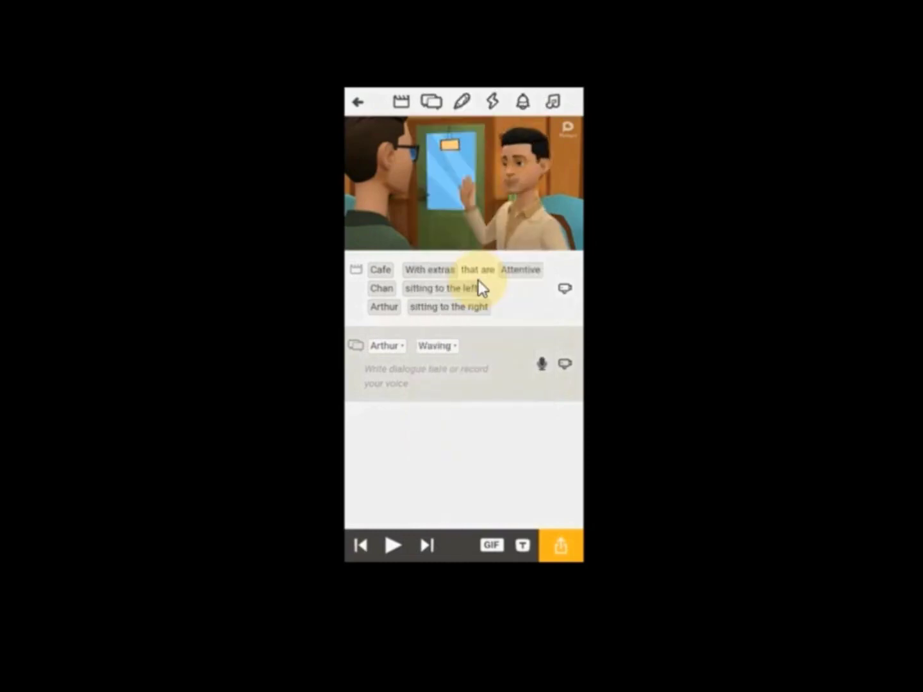
- Enter "Hey there chan!" as Arthur's dialogue text, record a voice for it, and preview the line
{"action": "left_click", "coordinate": [452, 353]}
{"action": "type", "text": "Hey"}
{"action": "key", "text": "Return"}
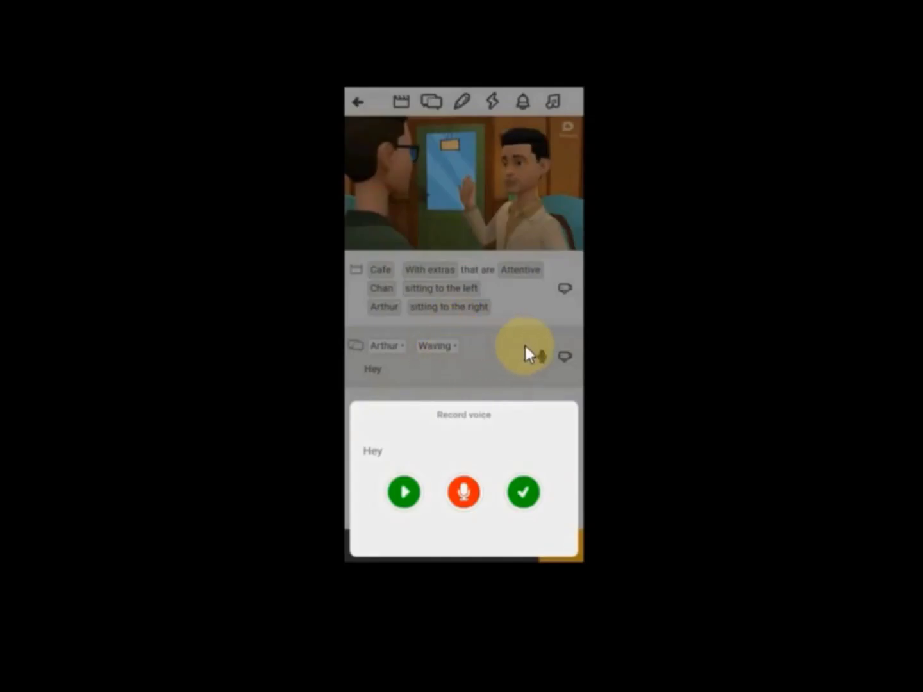
{"action": "left_click", "coordinate": [467, 494]}
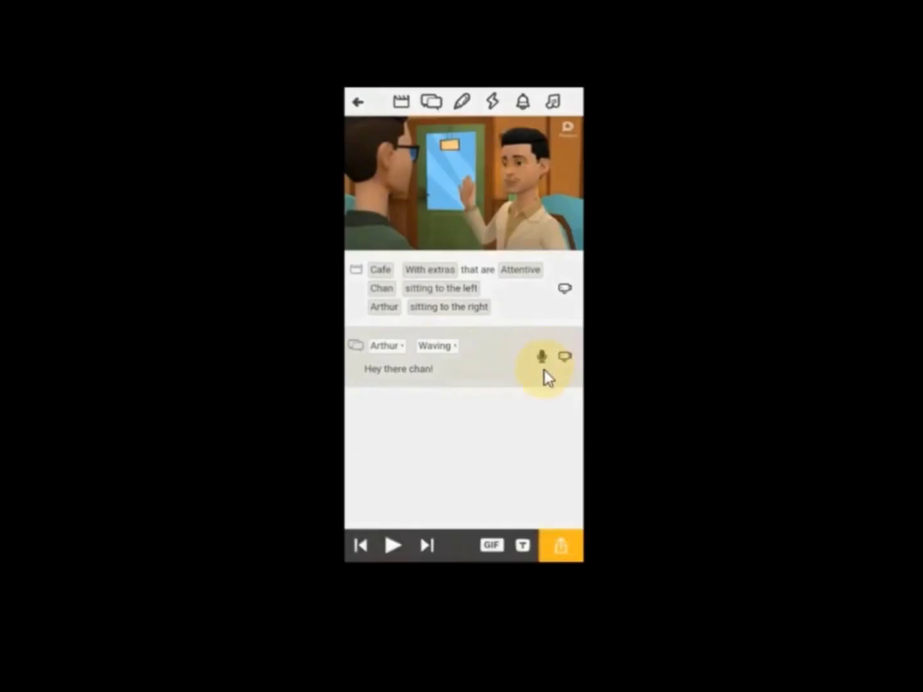
{"action": "left_click", "coordinate": [406, 371]}
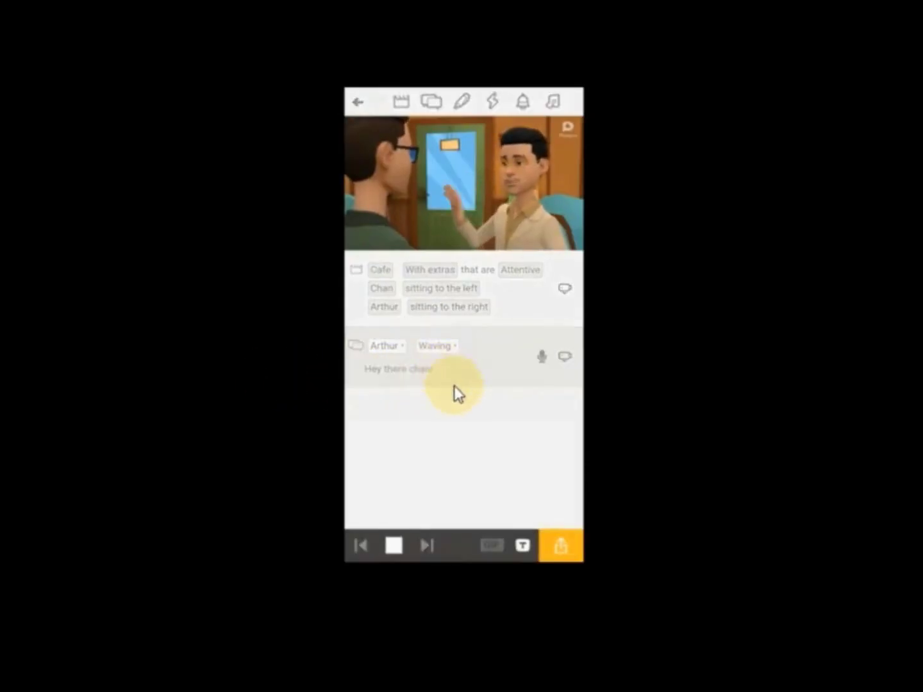
{"action": "left_click", "coordinate": [391, 549]}
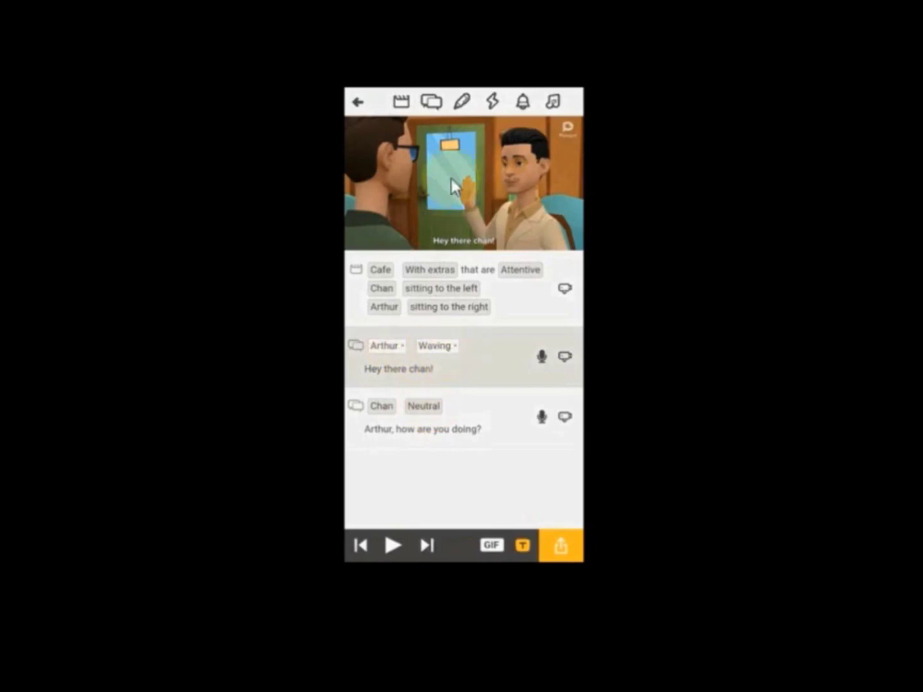
{"action": "left_click", "coordinate": [472, 239]}
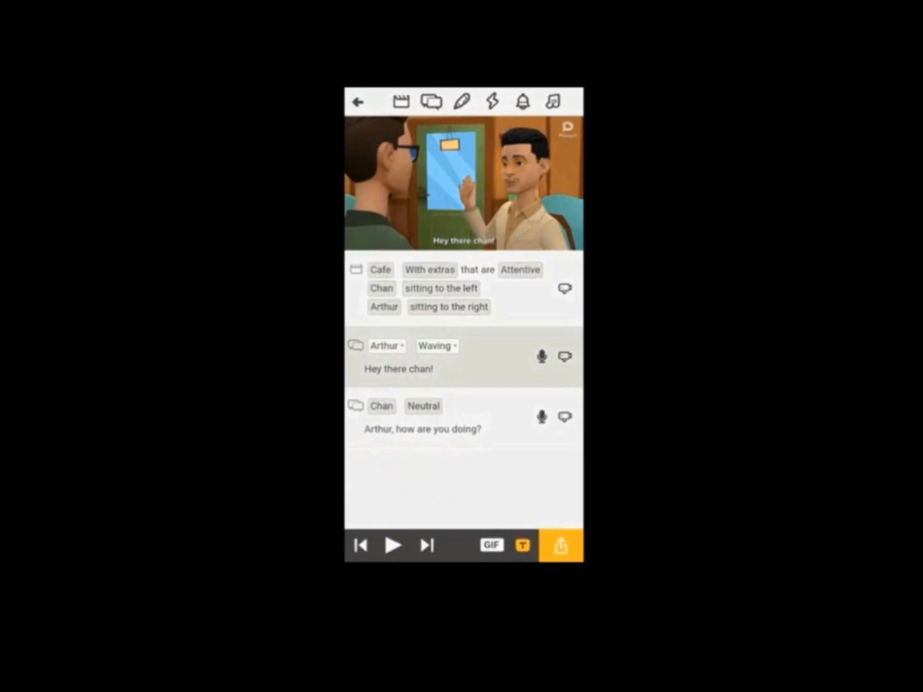
{"action": "left_click", "coordinate": [392, 545]}
{"action": "left_click", "coordinate": [524, 549]}
{"action": "left_click_drag", "start_coordinate": [525, 553], "coordinate": [627, 520]}
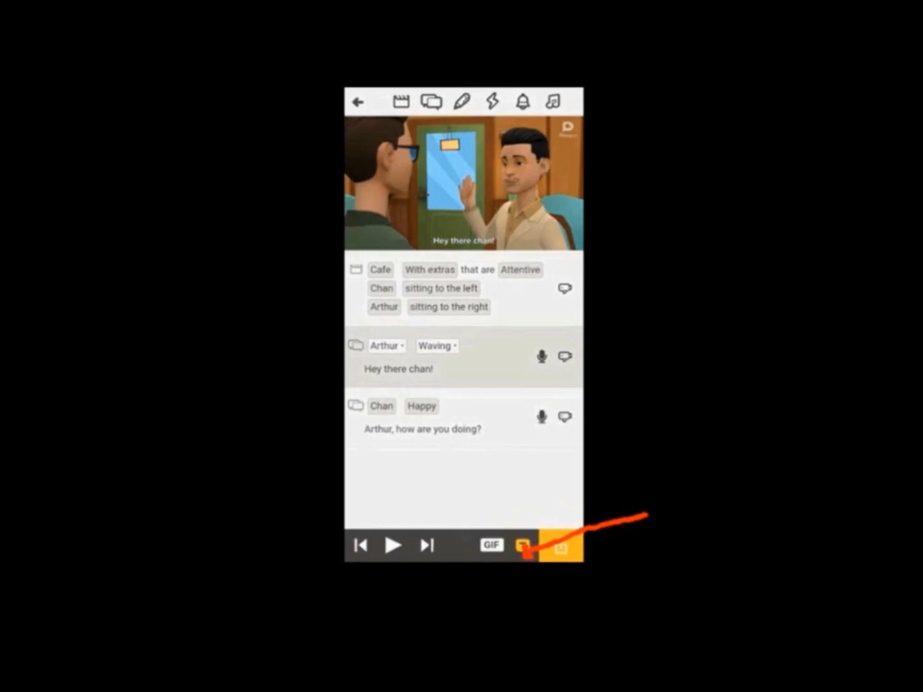
{"action": "left_click", "coordinate": [505, 241]}
{"action": "left_click_drag", "start_coordinate": [507, 241], "coordinate": [620, 232]}
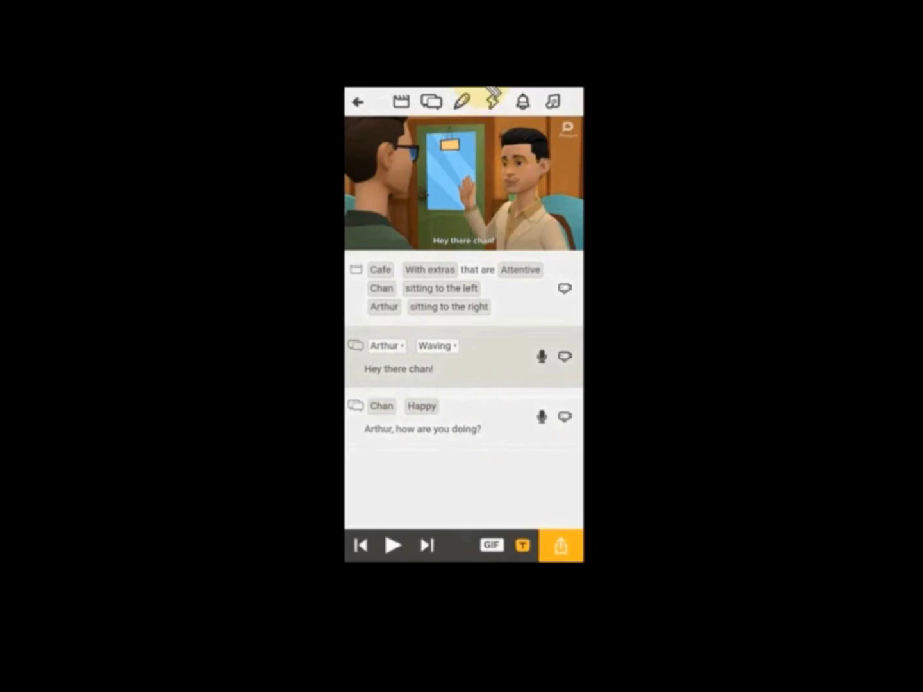
{"action": "left_click", "coordinate": [472, 104]}
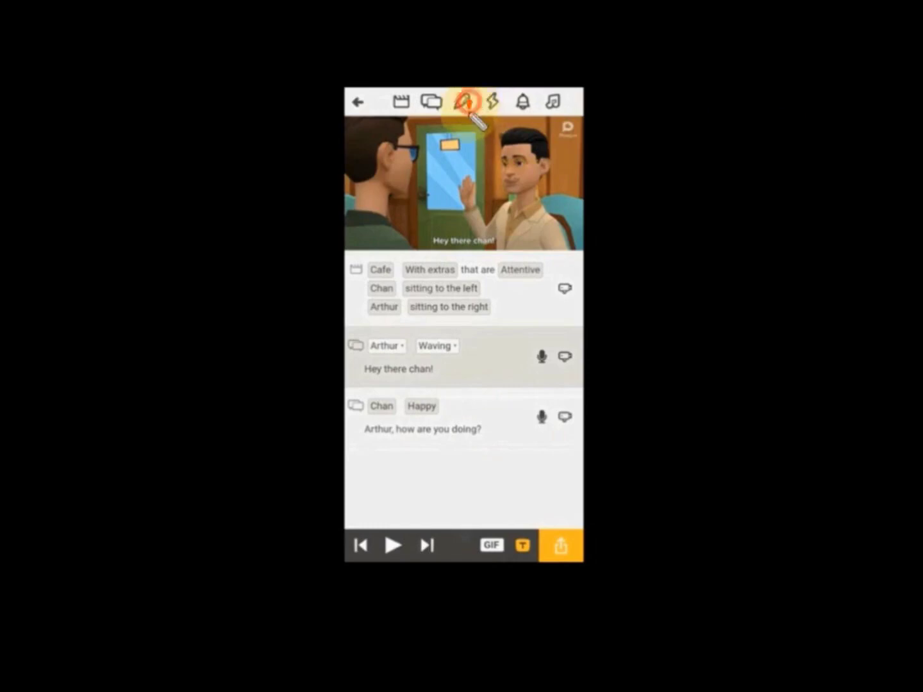
{"action": "left_click", "coordinate": [471, 105]}
{"action": "left_click_drag", "start_coordinate": [471, 107], "coordinate": [649, 186]}
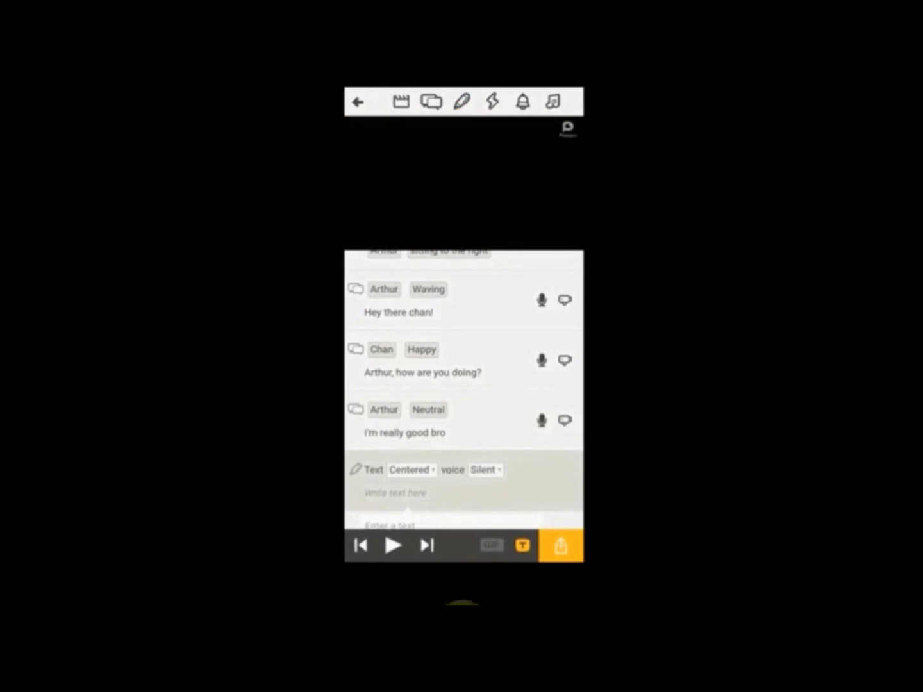
{"action": "left_click", "coordinate": [367, 493]}
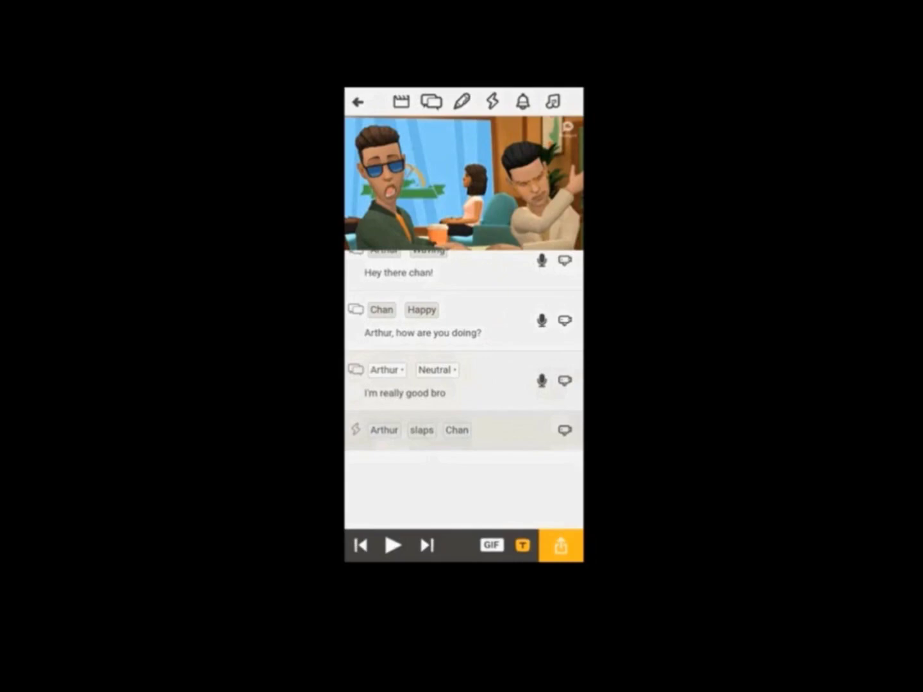
{"action": "left_click", "coordinate": [503, 103]}
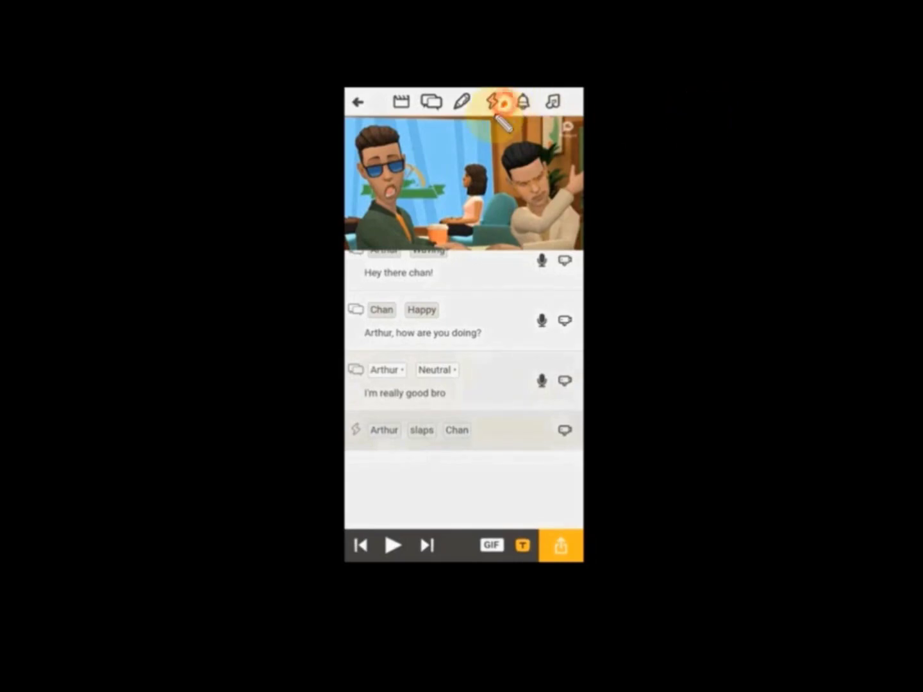
{"action": "left_click_drag", "start_coordinate": [503, 106], "coordinate": [617, 177]}
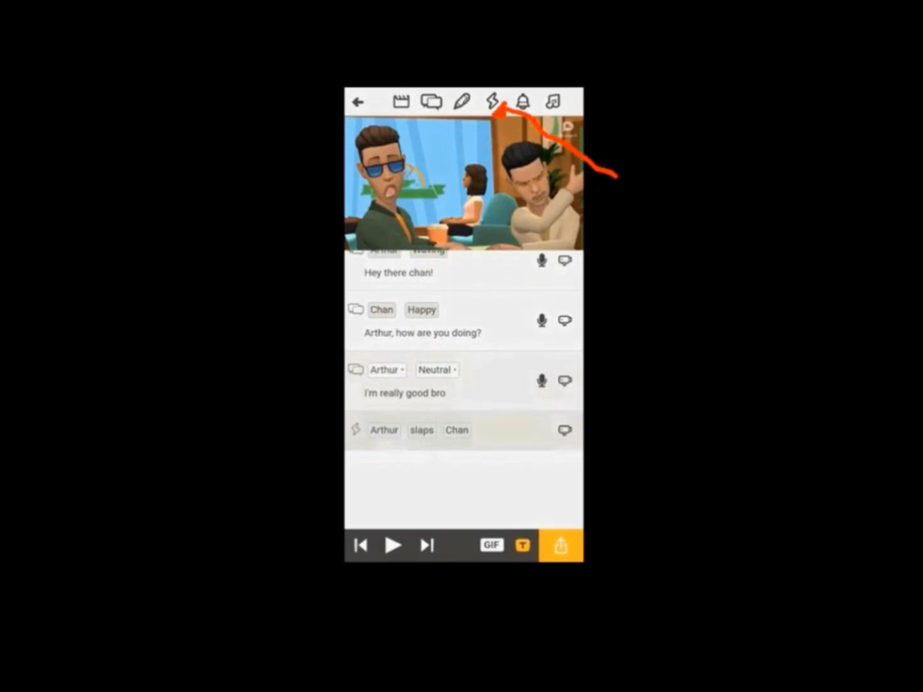
- Preview Arthur's "I'm really good bro" line and the slap action that follows it, and review the available interactions
{"action": "left_click", "coordinate": [410, 385]}
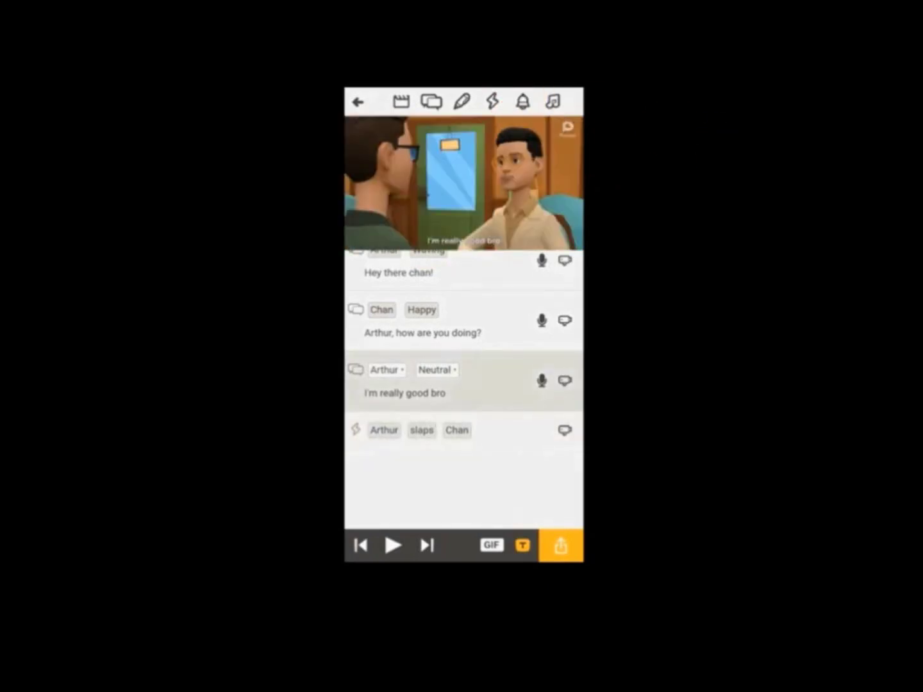
{"action": "left_click", "coordinate": [393, 545]}
{"action": "left_click", "coordinate": [462, 430]}
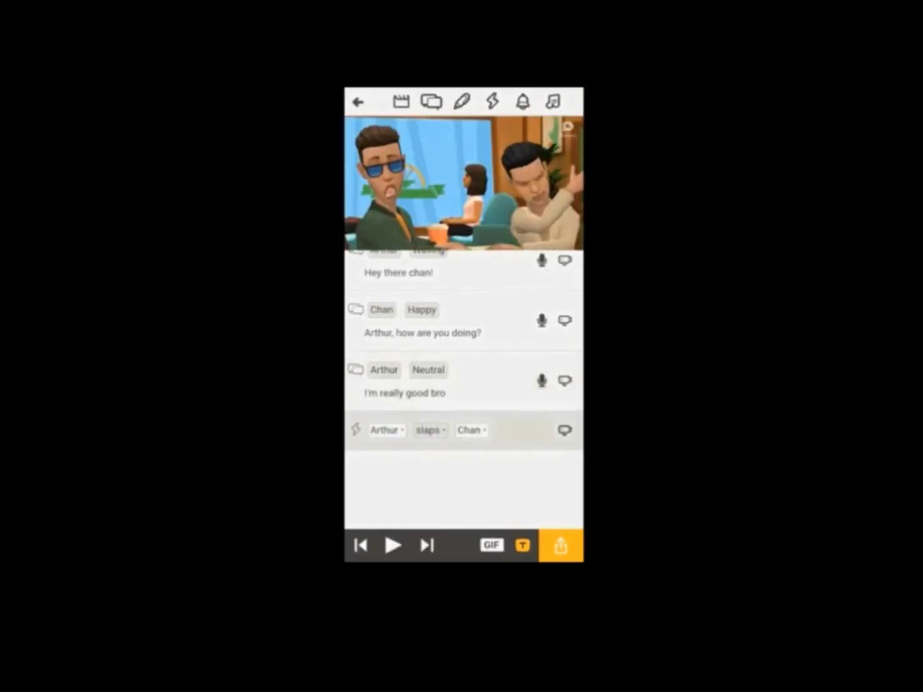
{"action": "left_click", "coordinate": [430, 430]}
{"action": "left_click", "coordinate": [384, 384]}
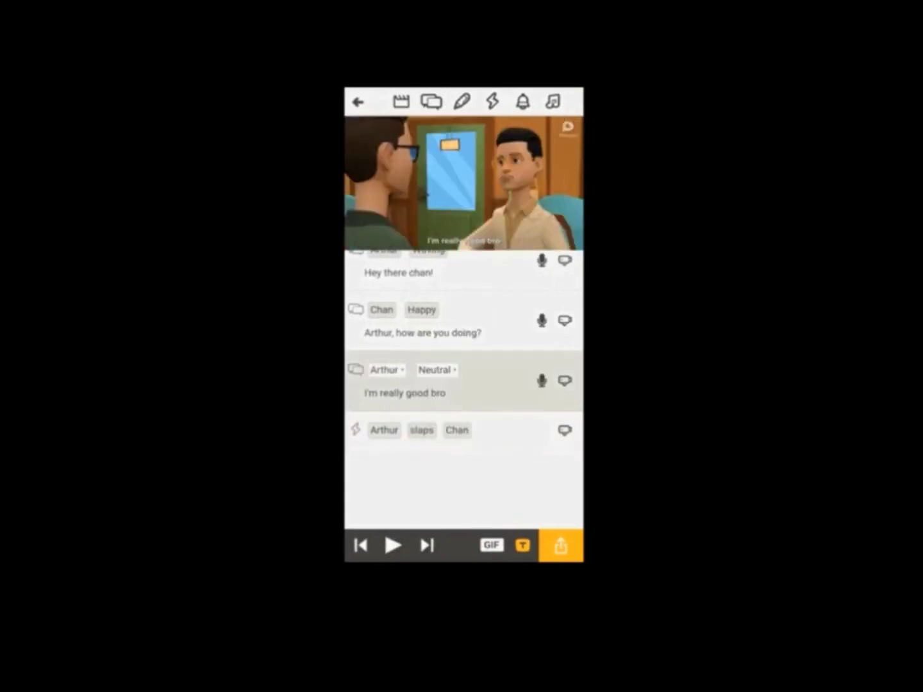
{"action": "double_click", "coordinate": [695, 457]}
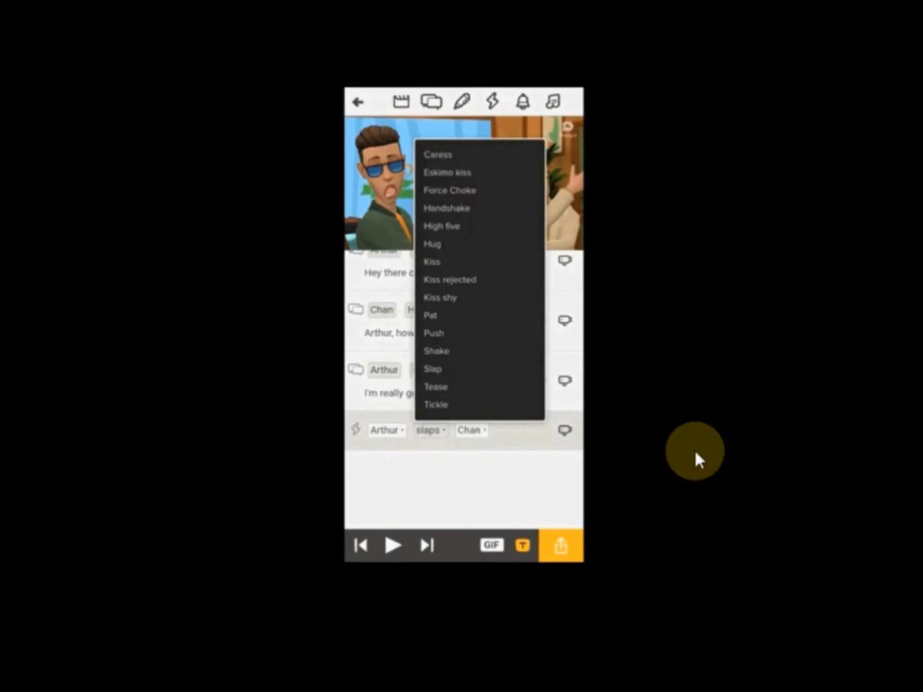
- Try the Handshake and High five interactions, and set Arthur's action toward Chan to Hug
{"action": "left_click", "coordinate": [430, 429]}
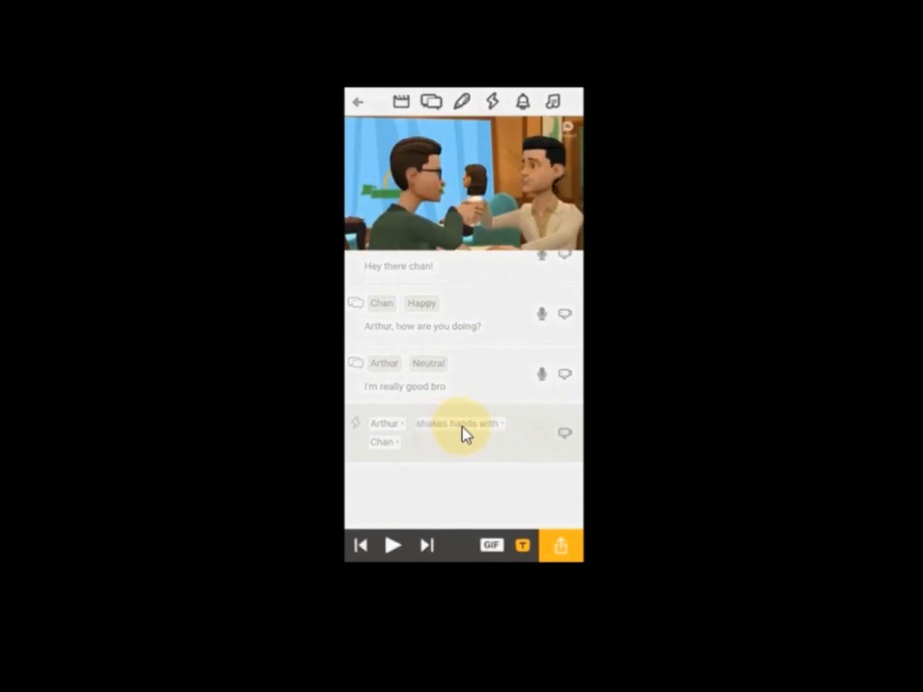
{"action": "left_click", "coordinate": [462, 426]}
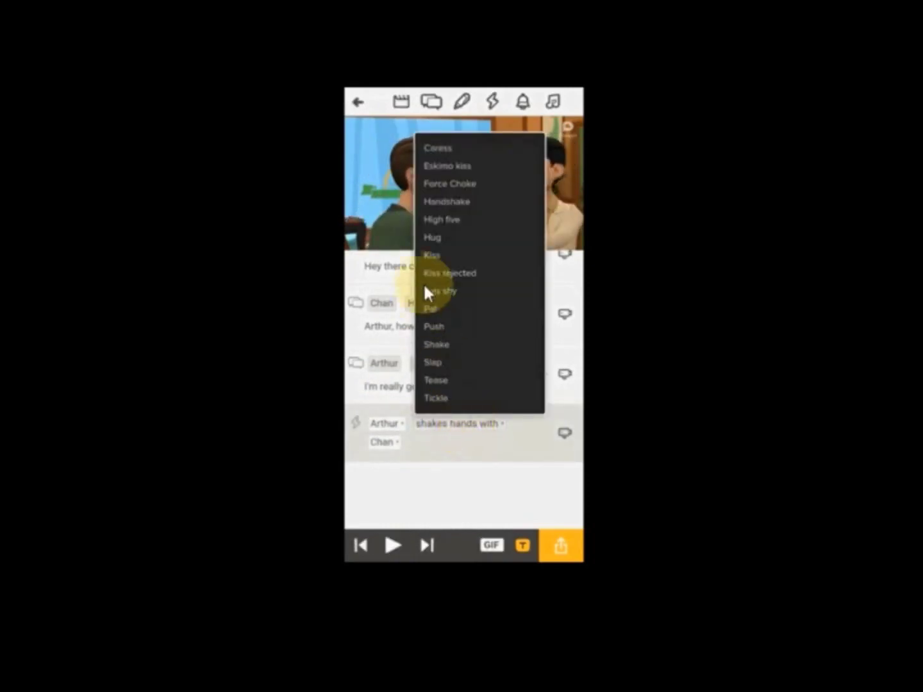
{"action": "left_click", "coordinate": [442, 220]}
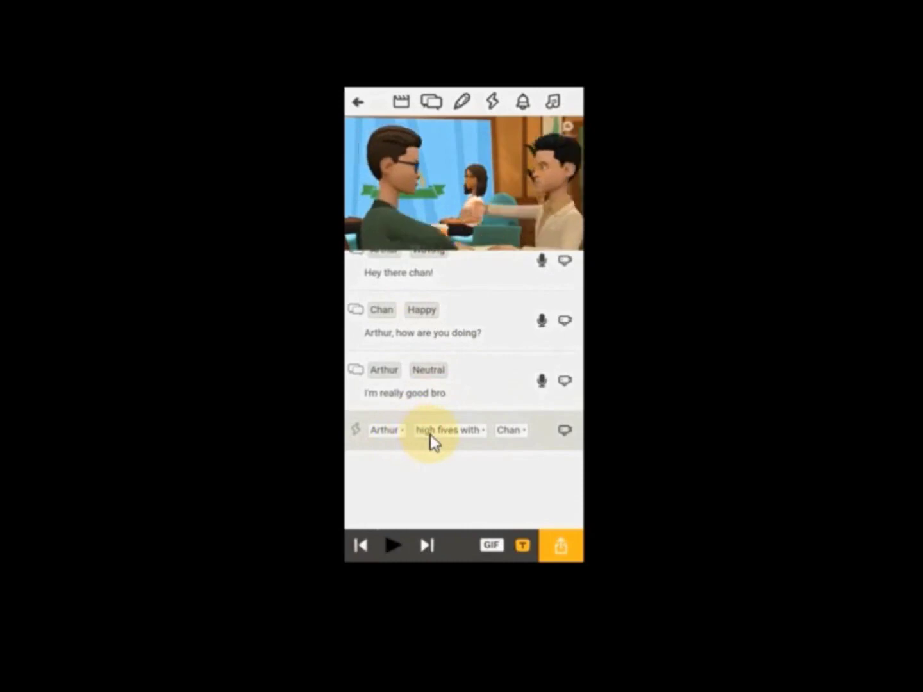
{"action": "left_click", "coordinate": [466, 442]}
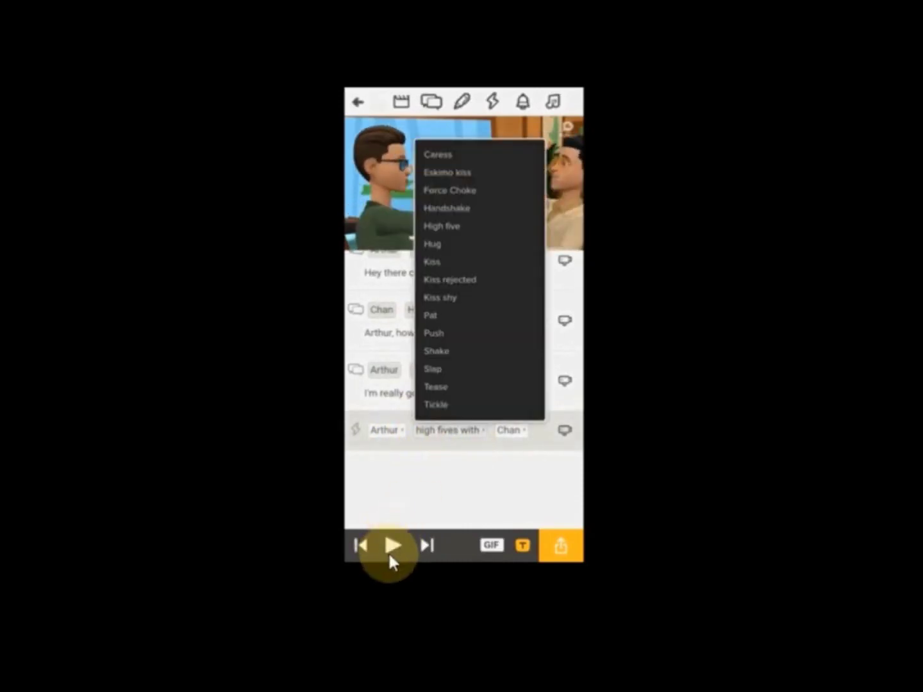
{"action": "left_click", "coordinate": [393, 545]}
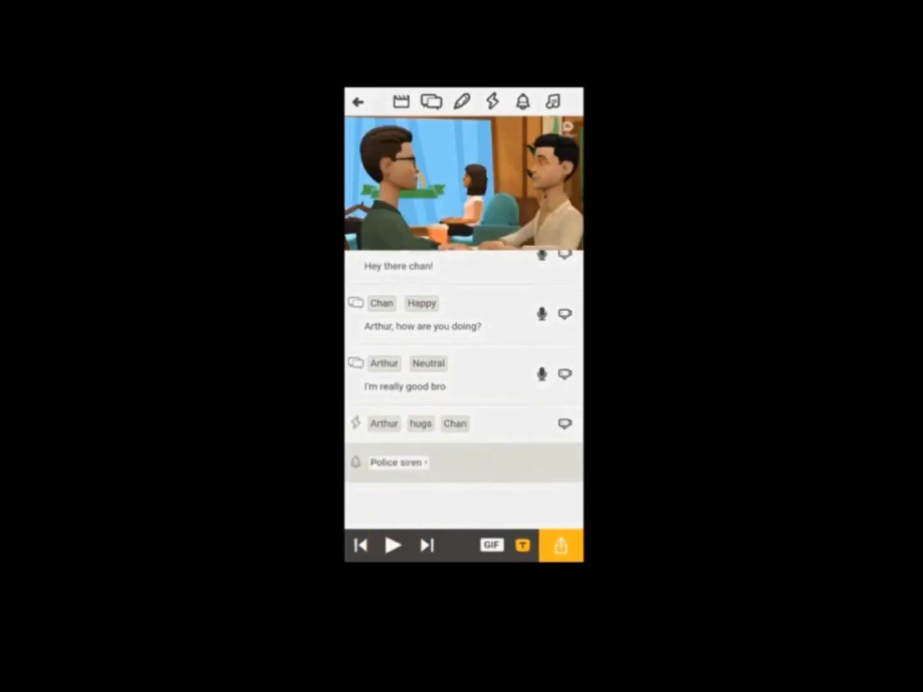
{"action": "left_click", "coordinate": [524, 103]}
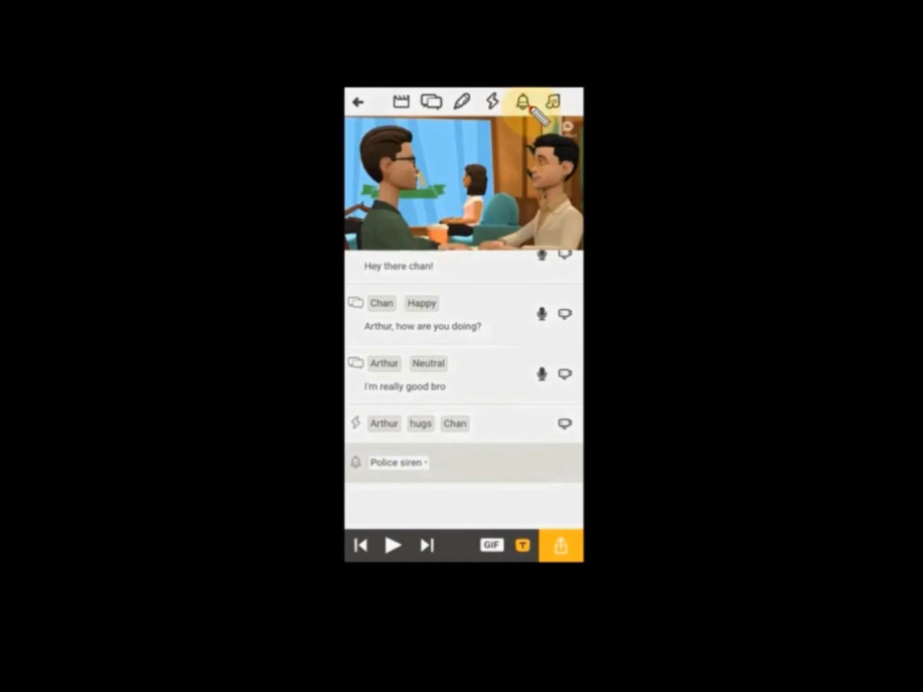
{"action": "left_click_drag", "start_coordinate": [530, 108], "coordinate": [638, 180]}
{"action": "left_click", "coordinate": [532, 106]}
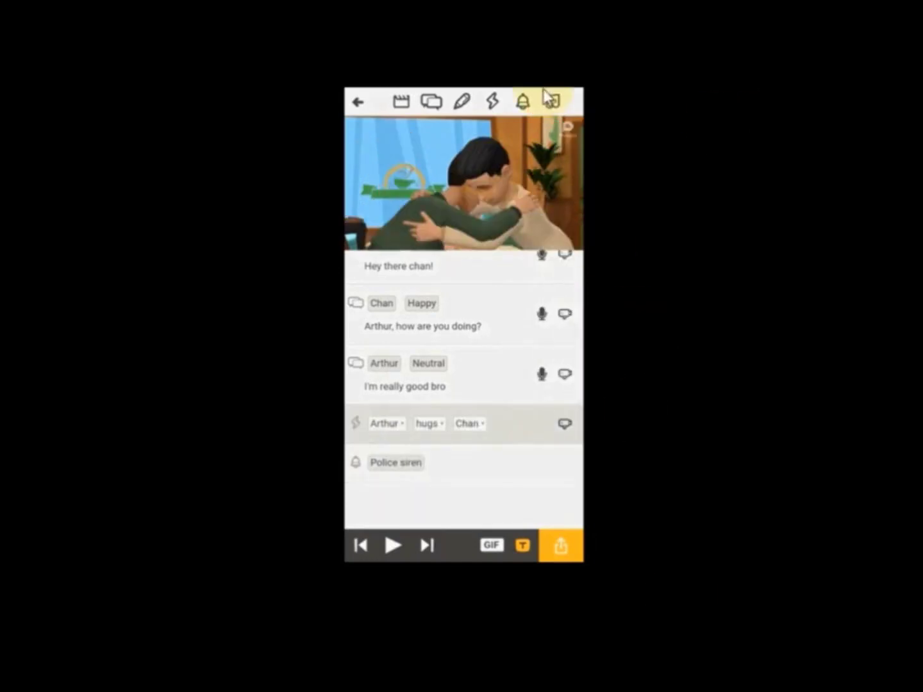
- Insert a music cue after the hug action and look through its music options
{"action": "left_click", "coordinate": [554, 102]}
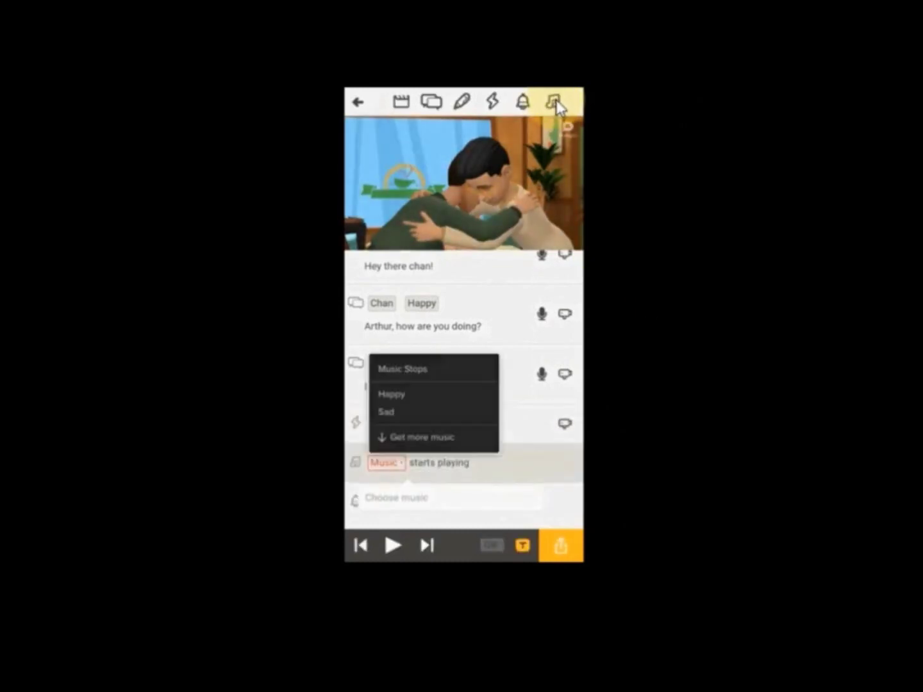
{"action": "left_click", "coordinate": [452, 393]}
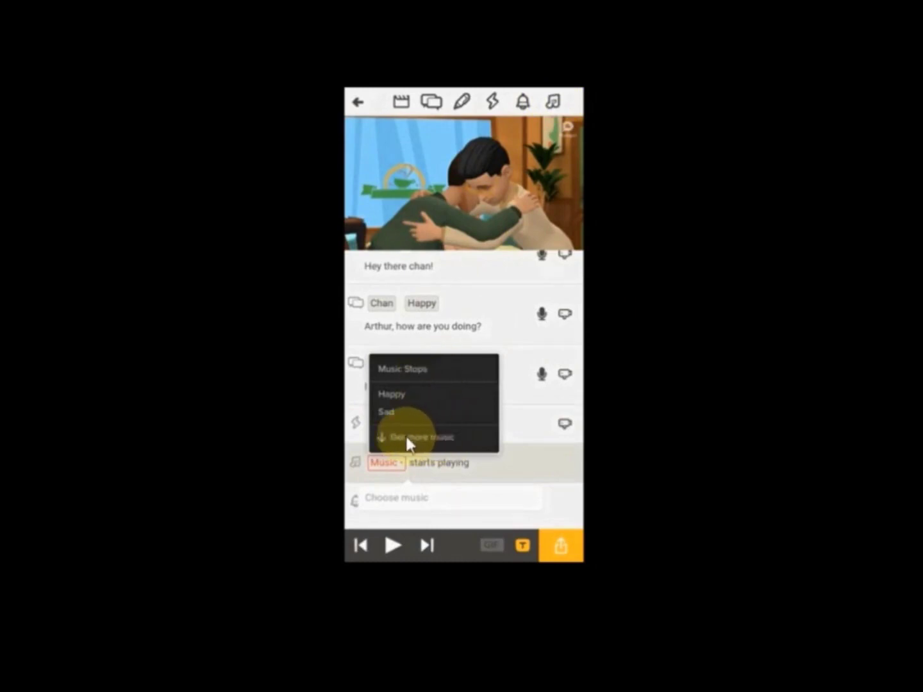
{"action": "left_click", "coordinate": [466, 436]}
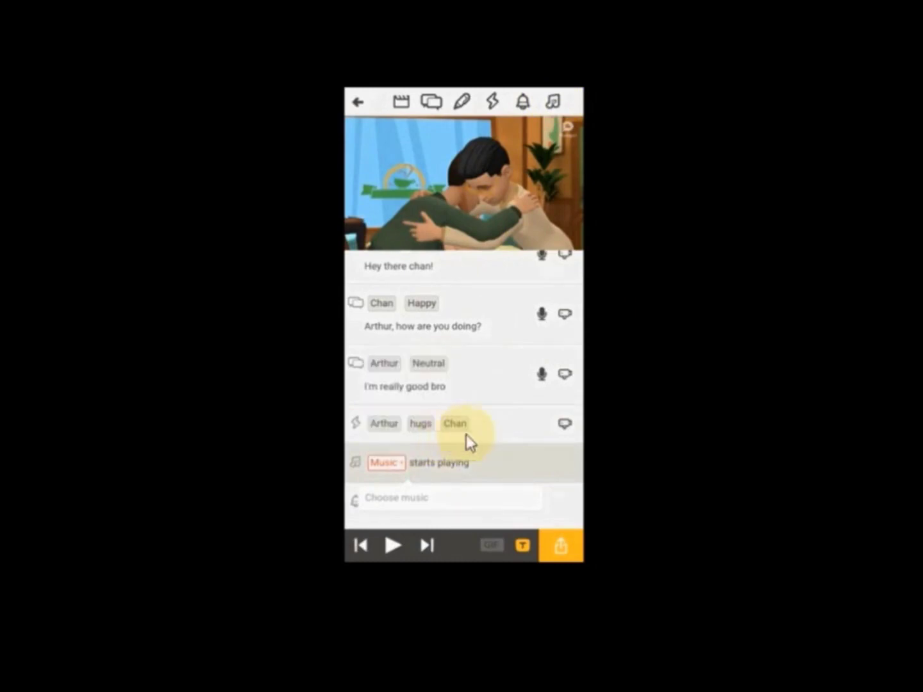
{"action": "left_click", "coordinate": [513, 469]}
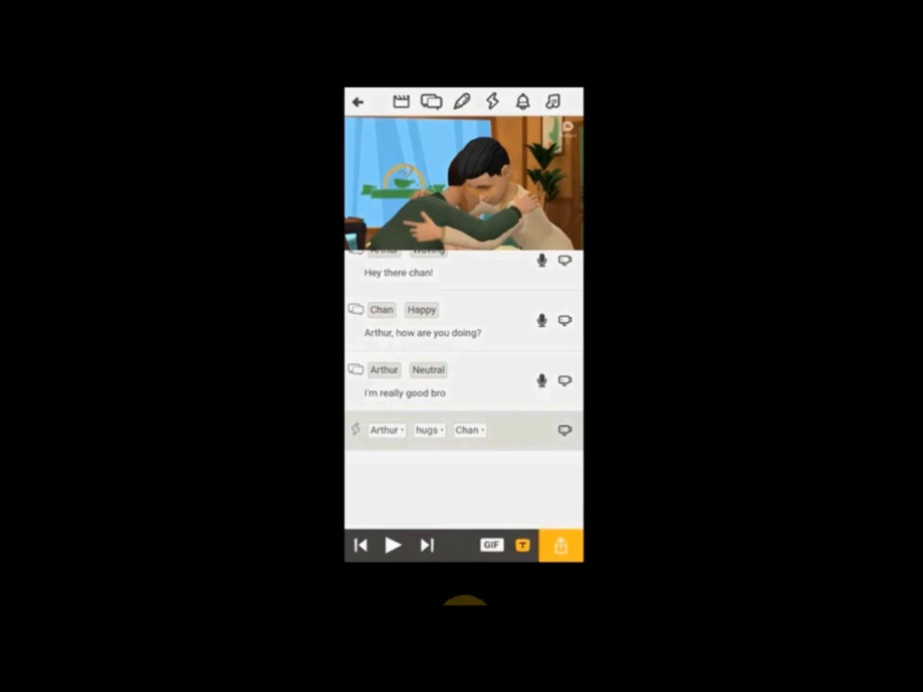
- Open the plot's video export with its subtitle options
{"action": "left_click", "coordinate": [561, 546]}
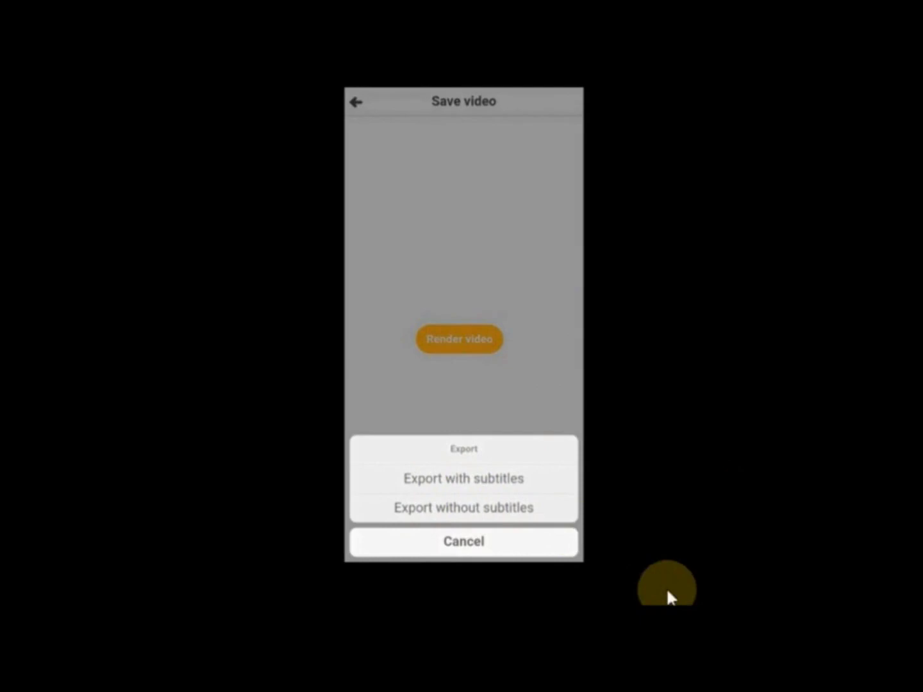
{"action": "left_click", "coordinate": [466, 604]}
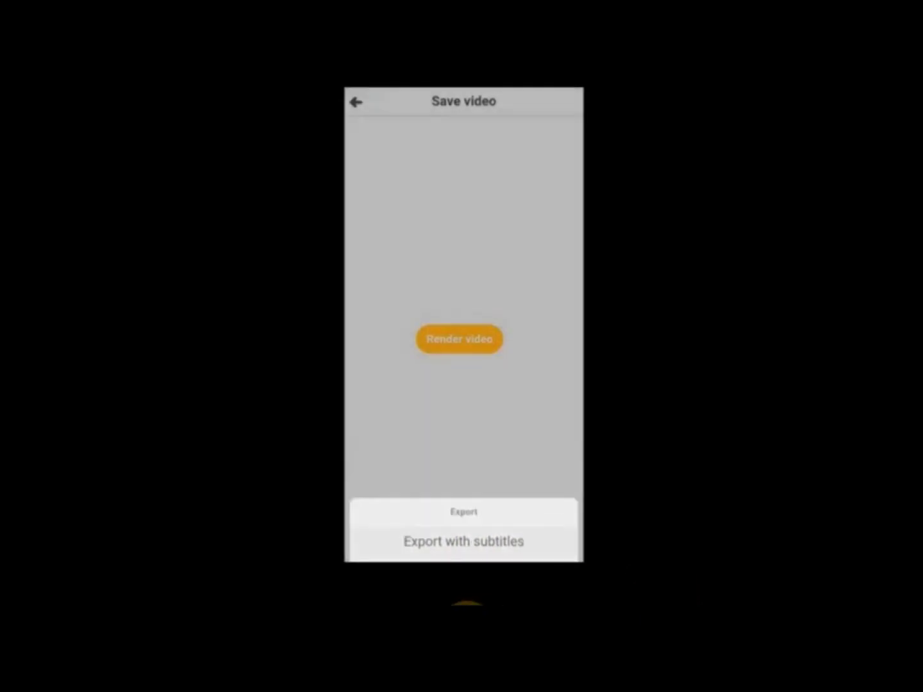